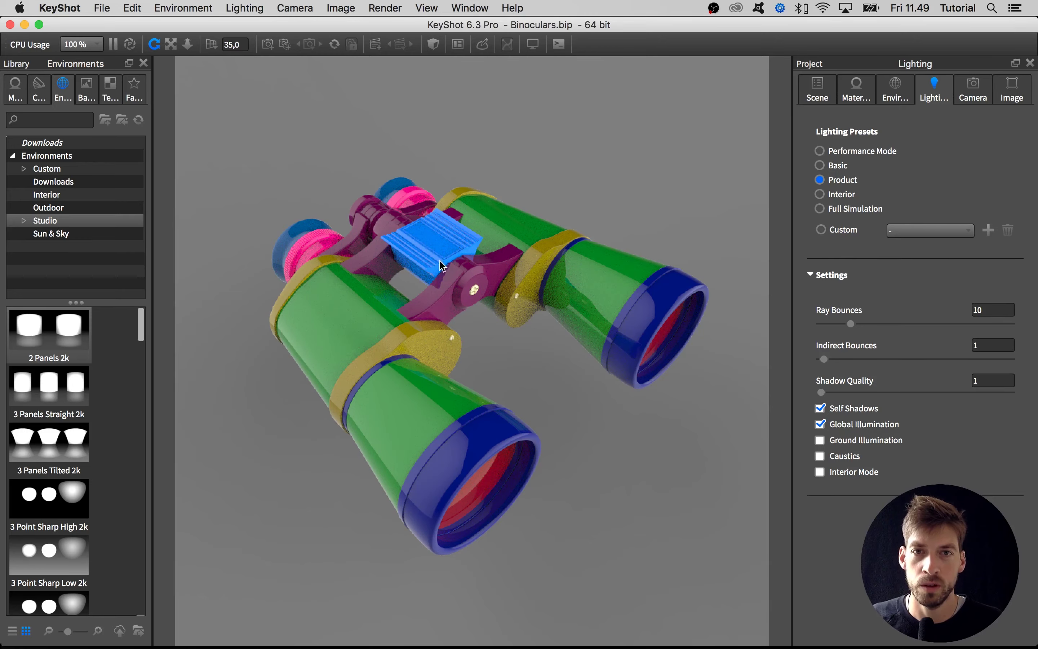
Examine the blue focus adjuster between the binocular barrels up close from several angles.
left_click_drag(444, 246, 505, 235)
scroll(503, 232, "up", 5)
middle_click_drag(539, 235, 510, 381)
scroll(514, 302, "up", 5)
left_click_drag(496, 313, 481, 297)
scroll(479, 319, "up", 3)
scroll(474, 307, "up", 2)
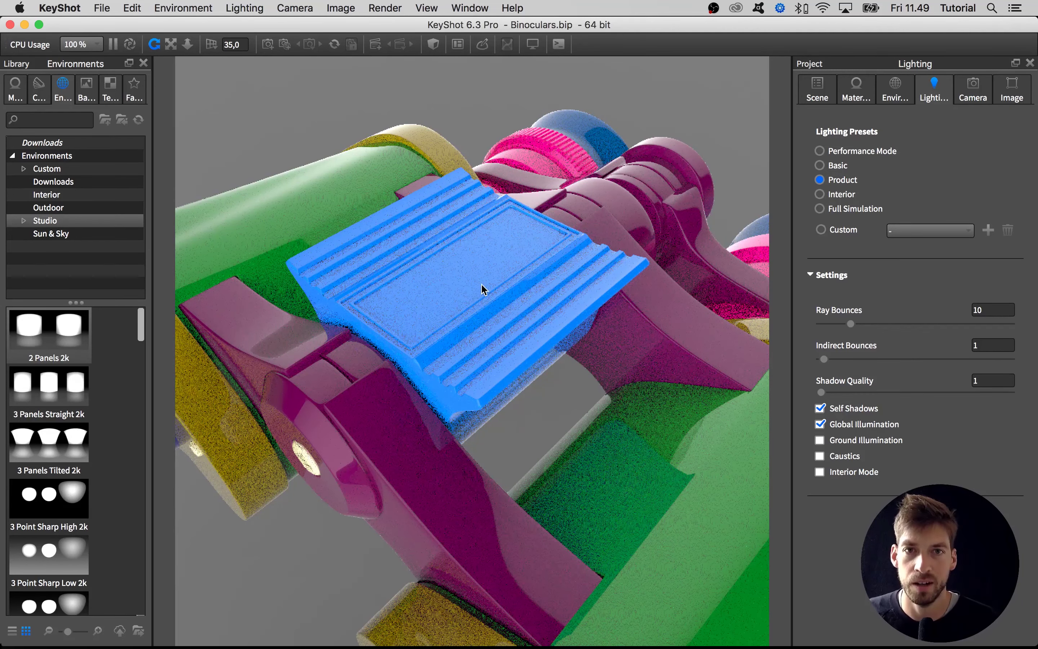
left_click_drag(481, 283, 515, 290)
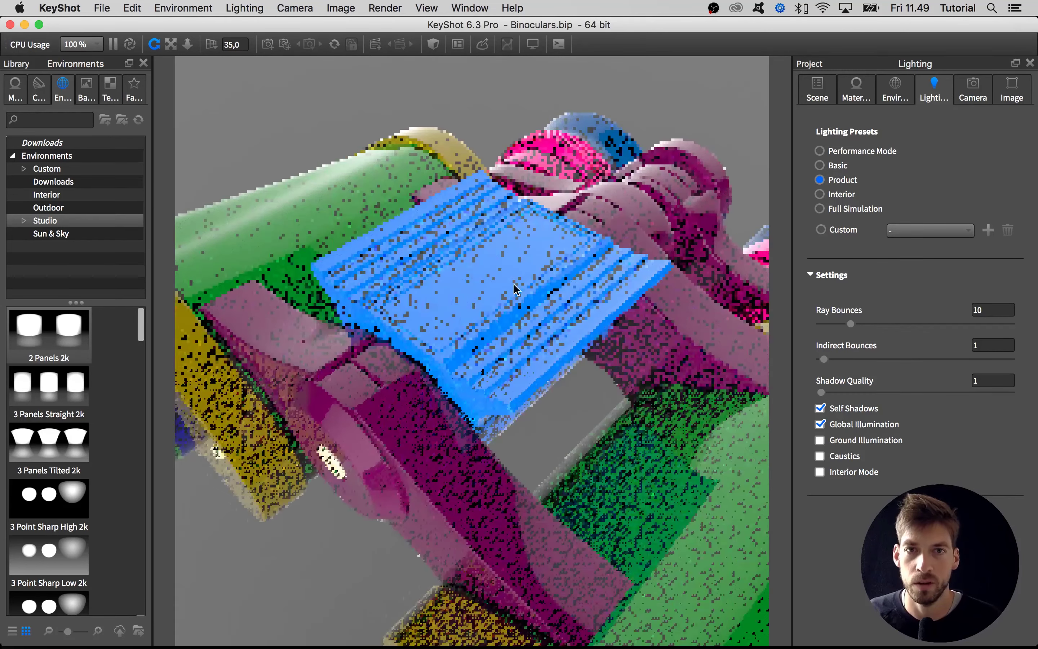
Select the blue Focus_Adjuster part and use Show Only to hide every other part of the binoculars.
left_click(817, 90)
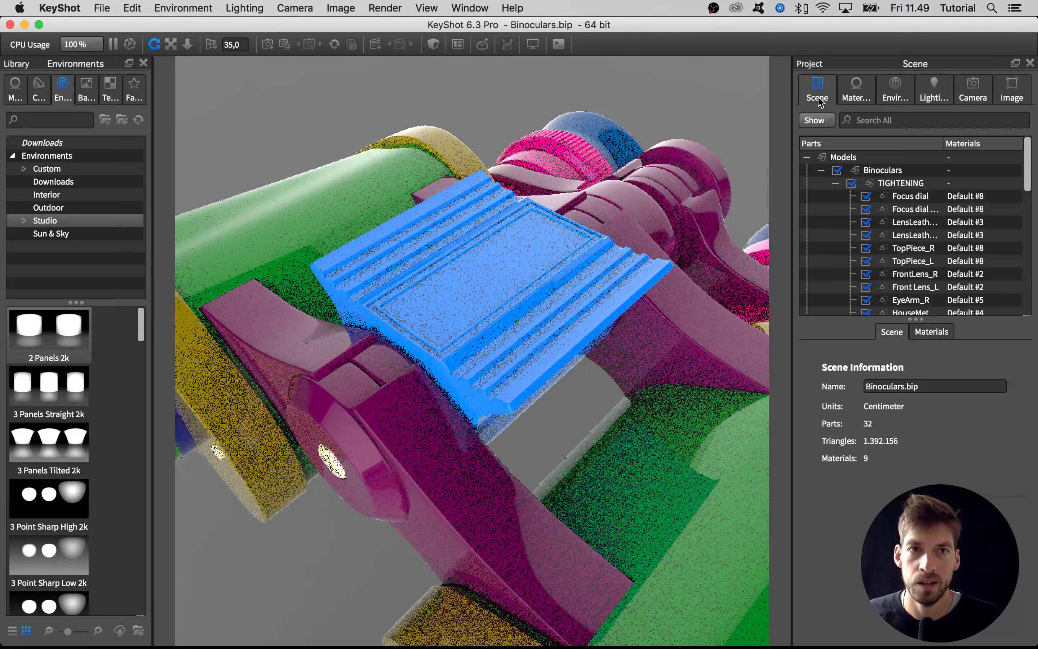
left_click(614, 268)
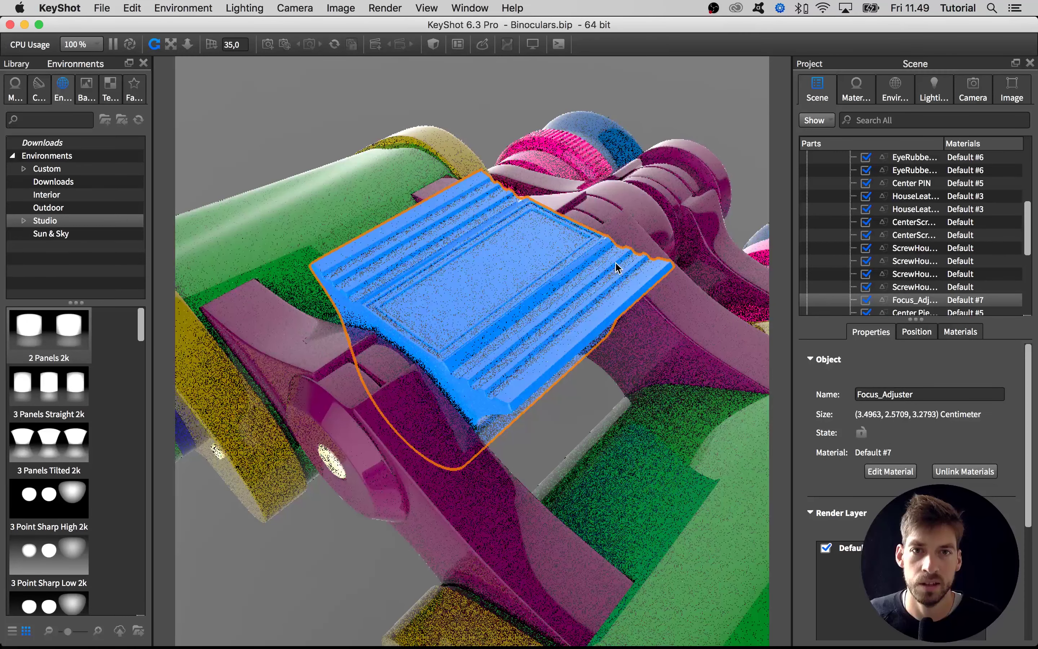
right_click(528, 295)
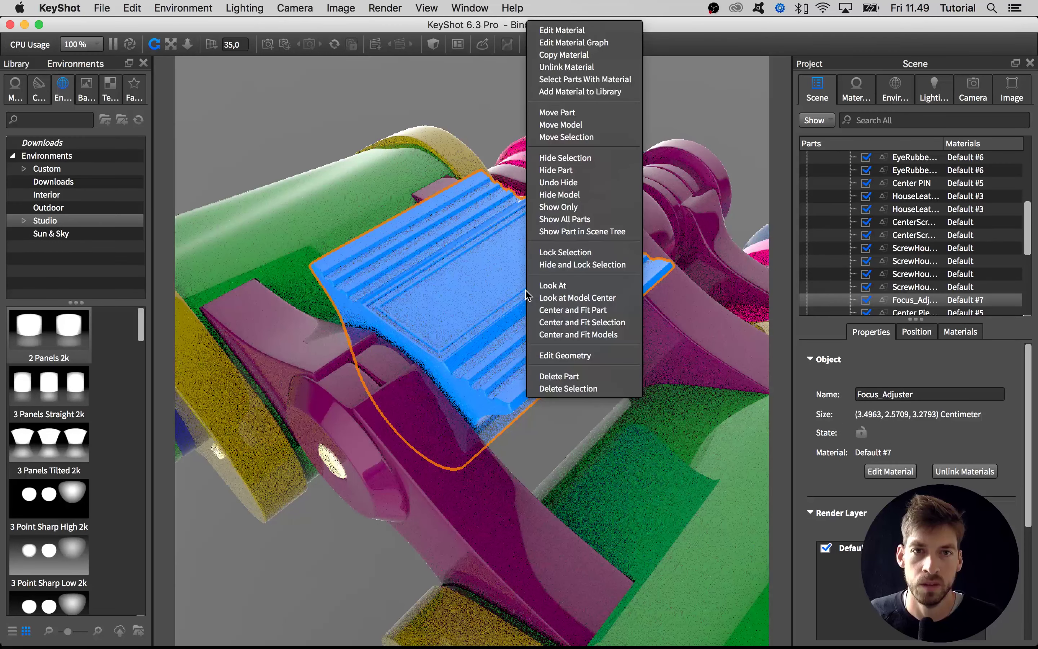
right_click(913, 303)
mouse_move(947, 326)
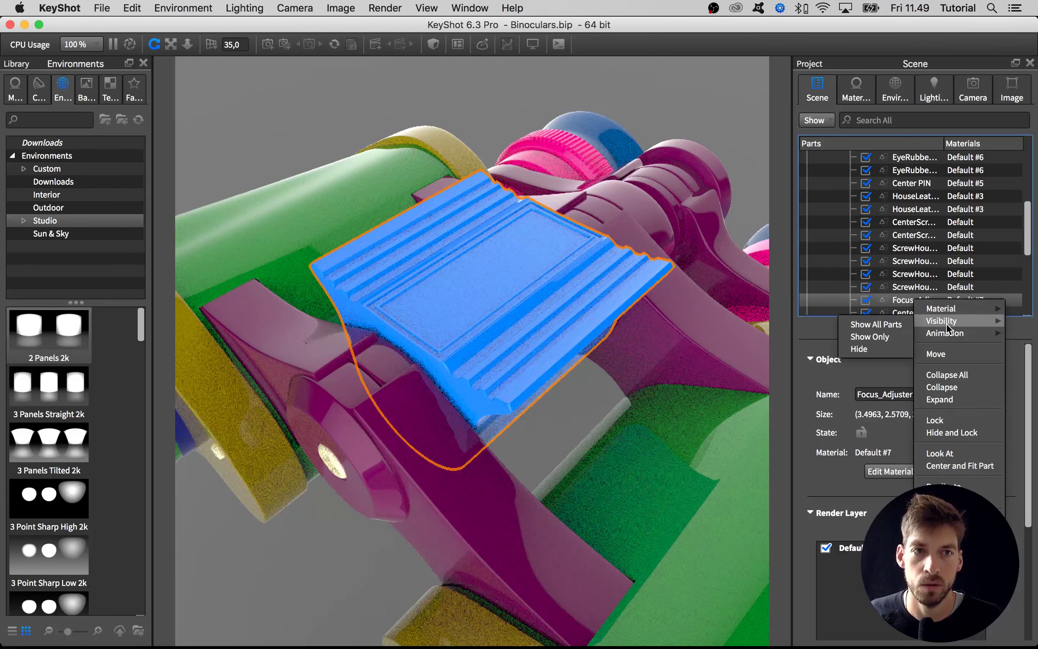
left_click(875, 337)
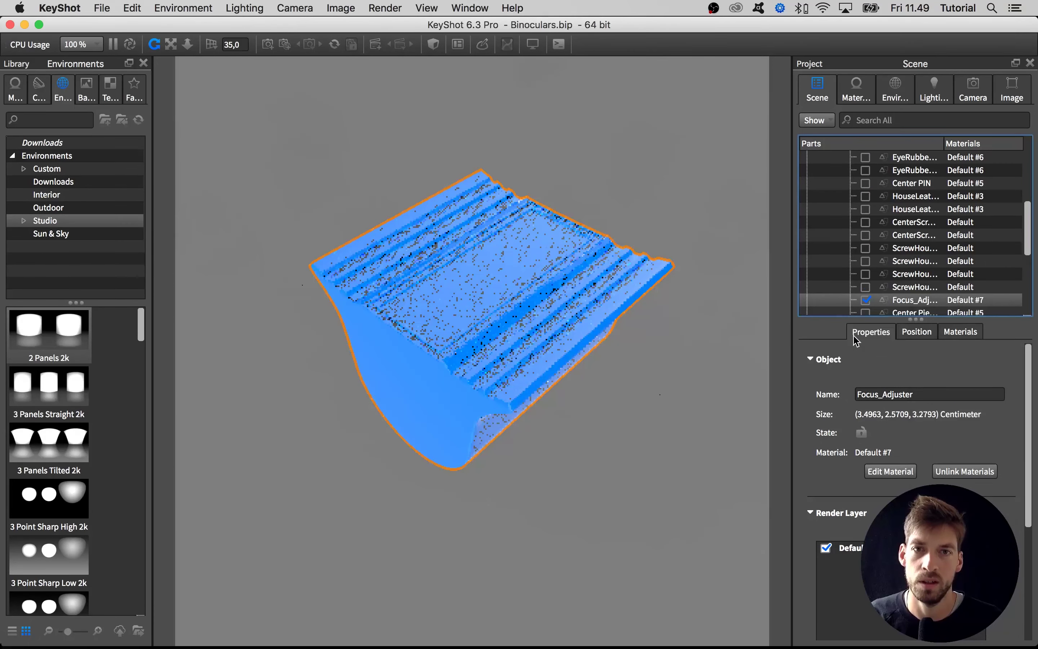
scroll(581, 348, "up", 3)
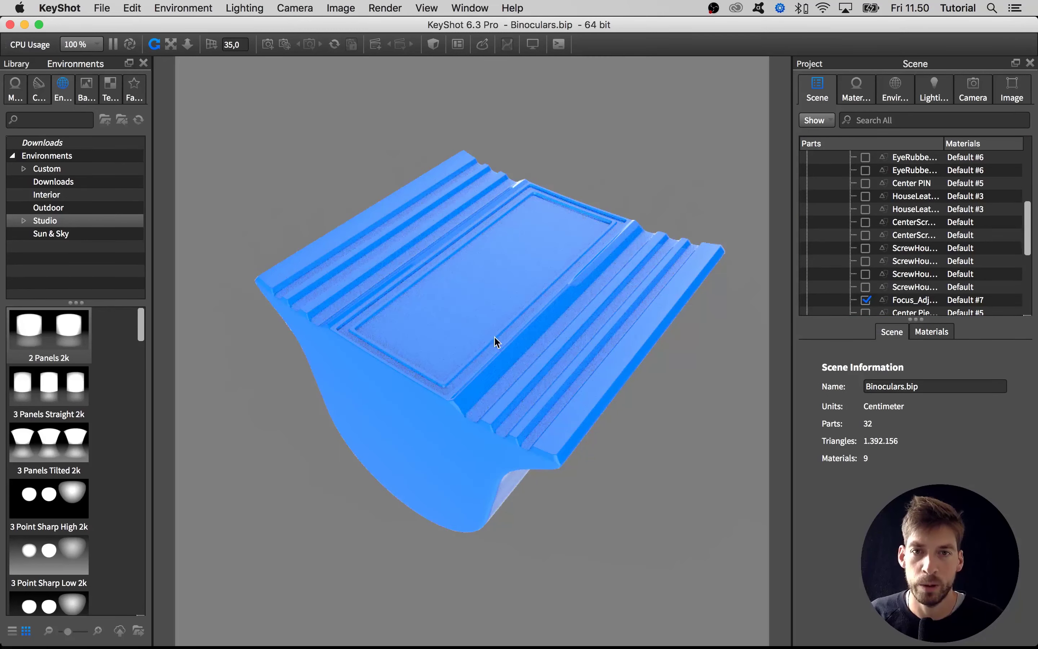
scroll(497, 342, "up", 1)
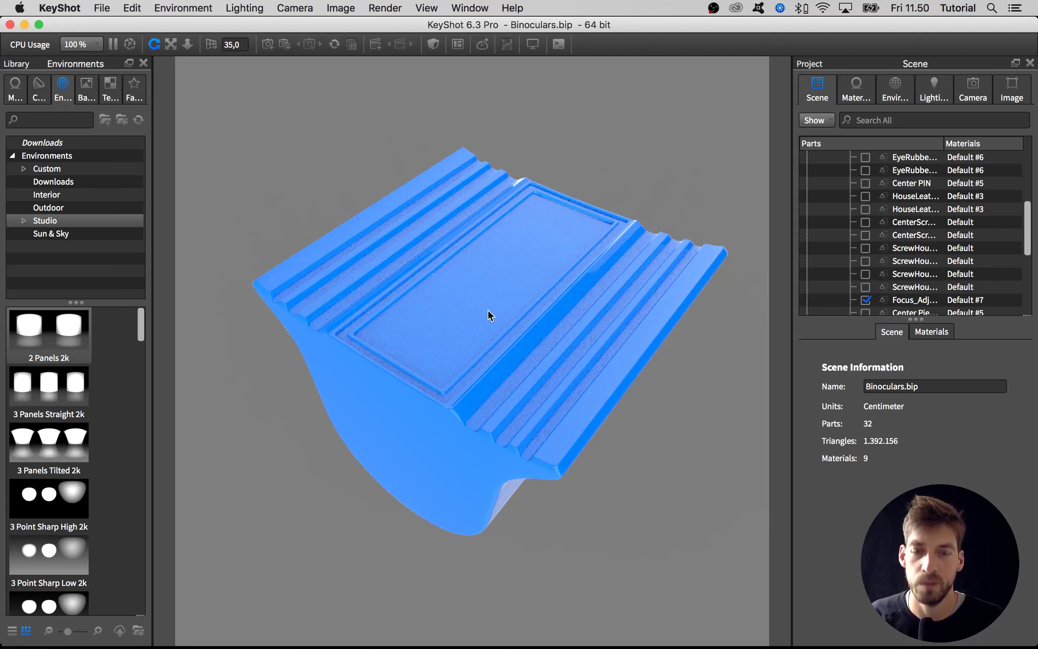
Turn on the heads-up display of render statistics and show all binocular parts again.
key("h")
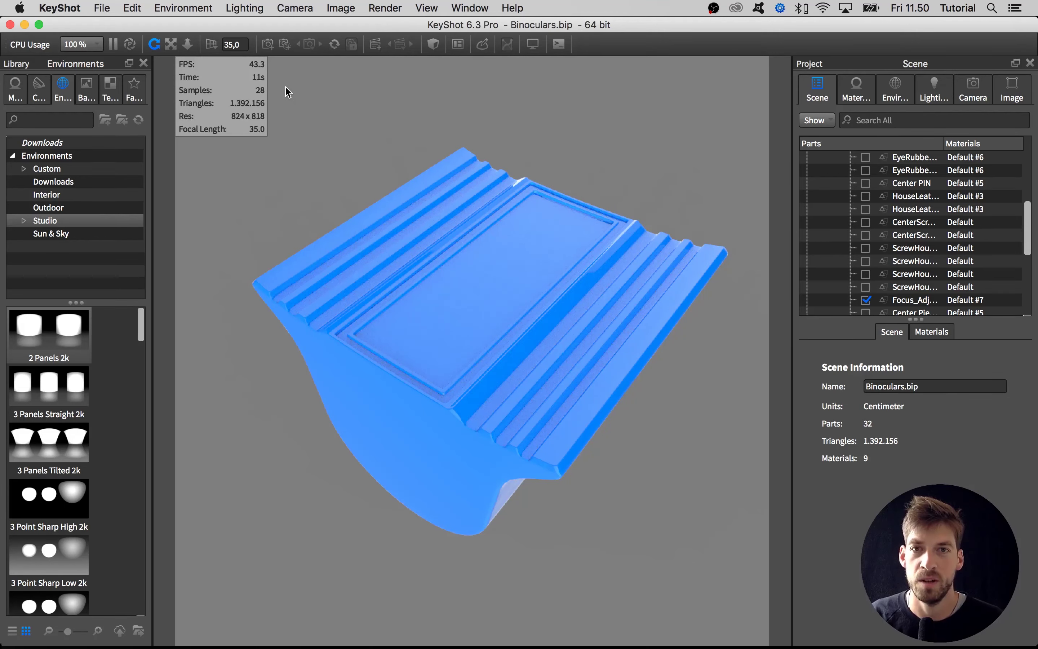
left_click_drag(365, 125, 349, 130)
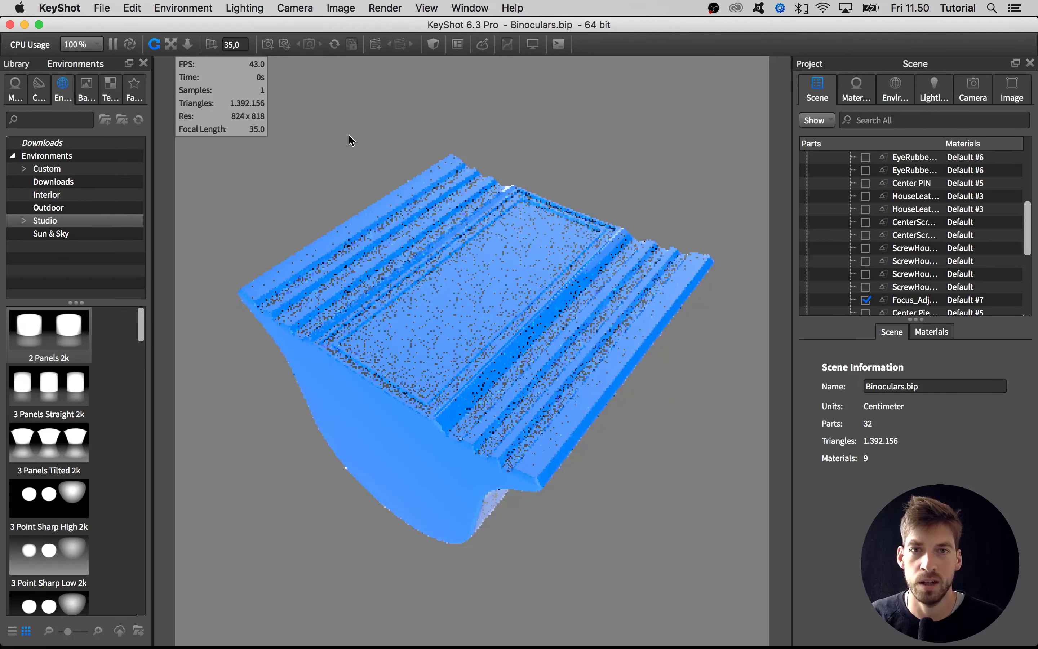
right_click(349, 130)
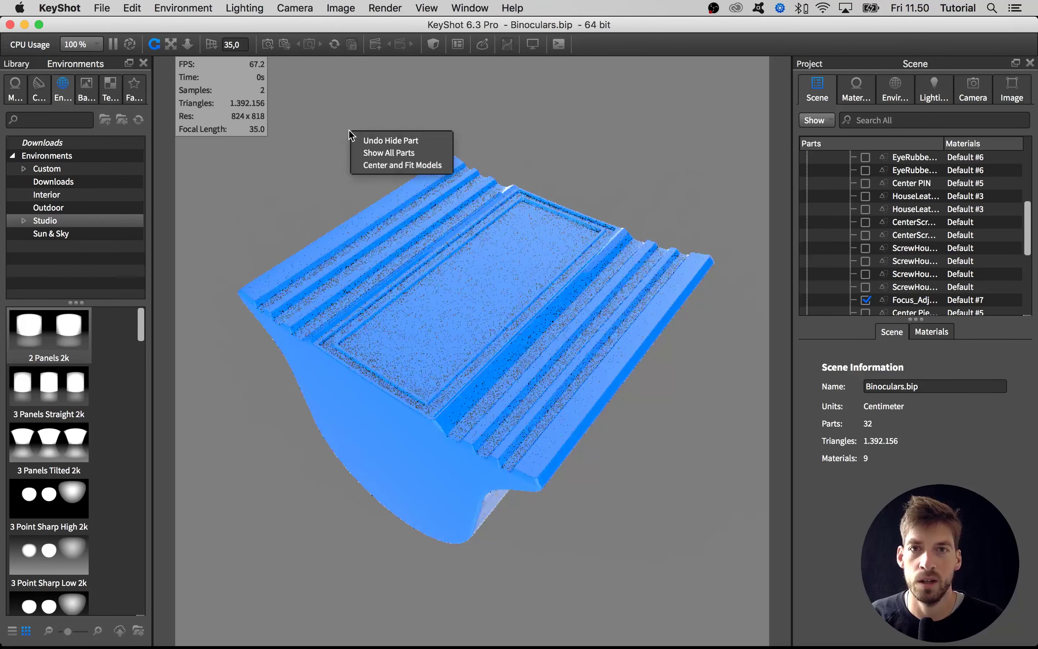
left_click(379, 153)
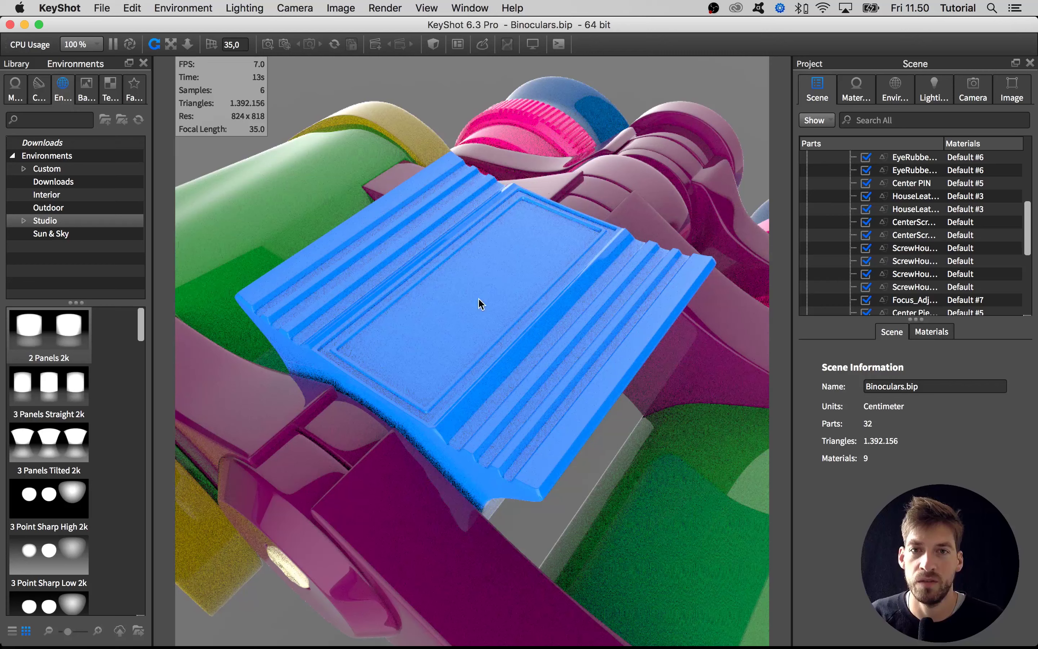
Isolate the Focus_Adjuster part in the real-time view so that all other parts are hidden, and clear the selection.
left_click(456, 340)
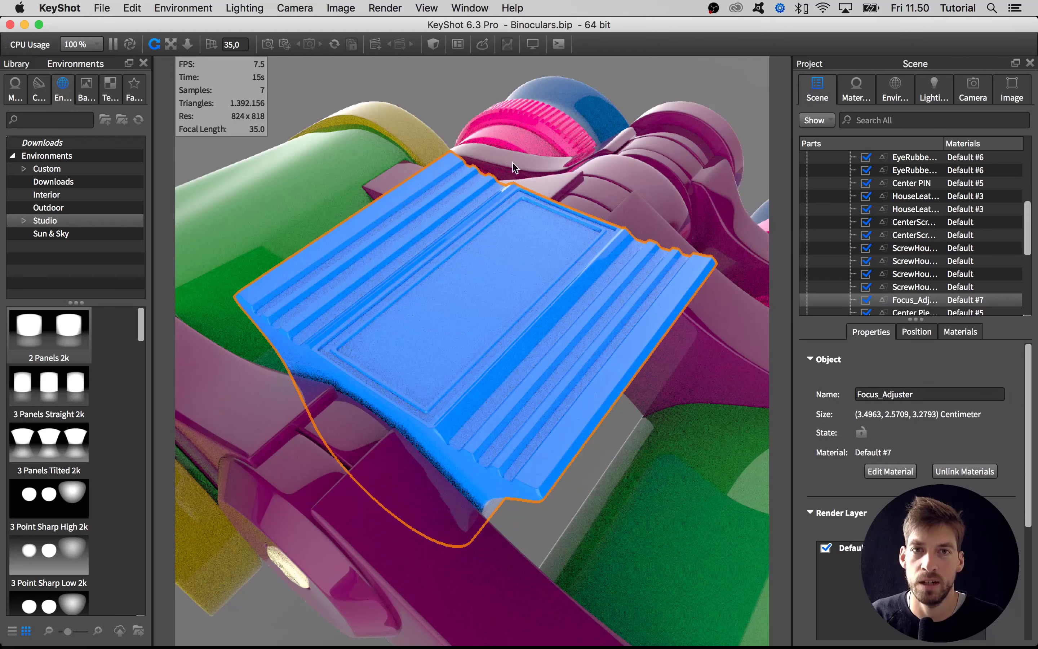
left_click(463, 120)
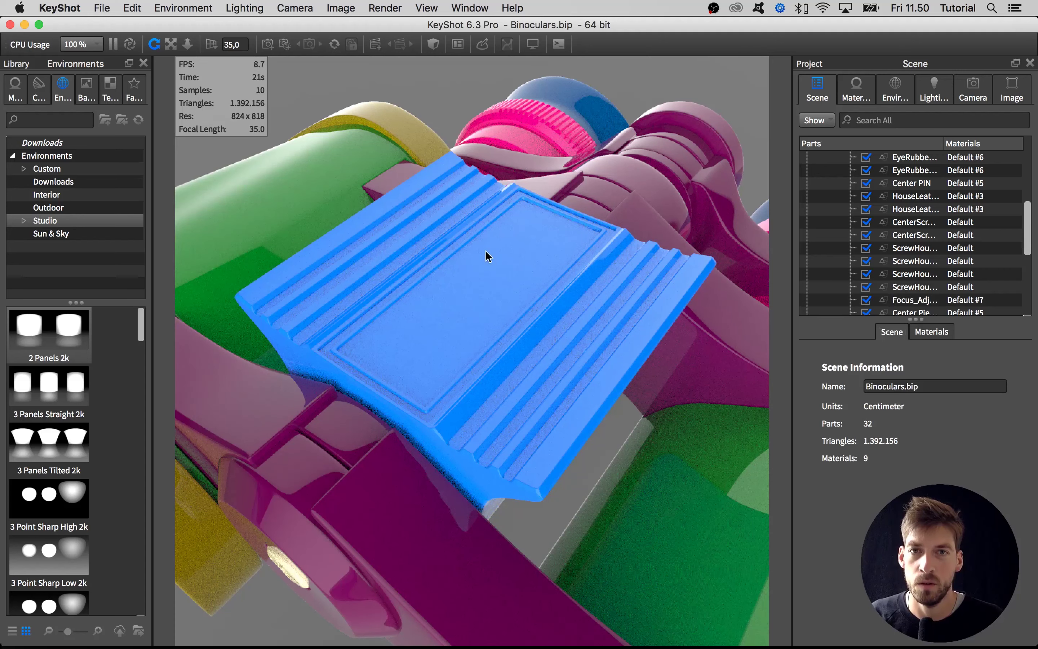
left_click(493, 293)
key("s")
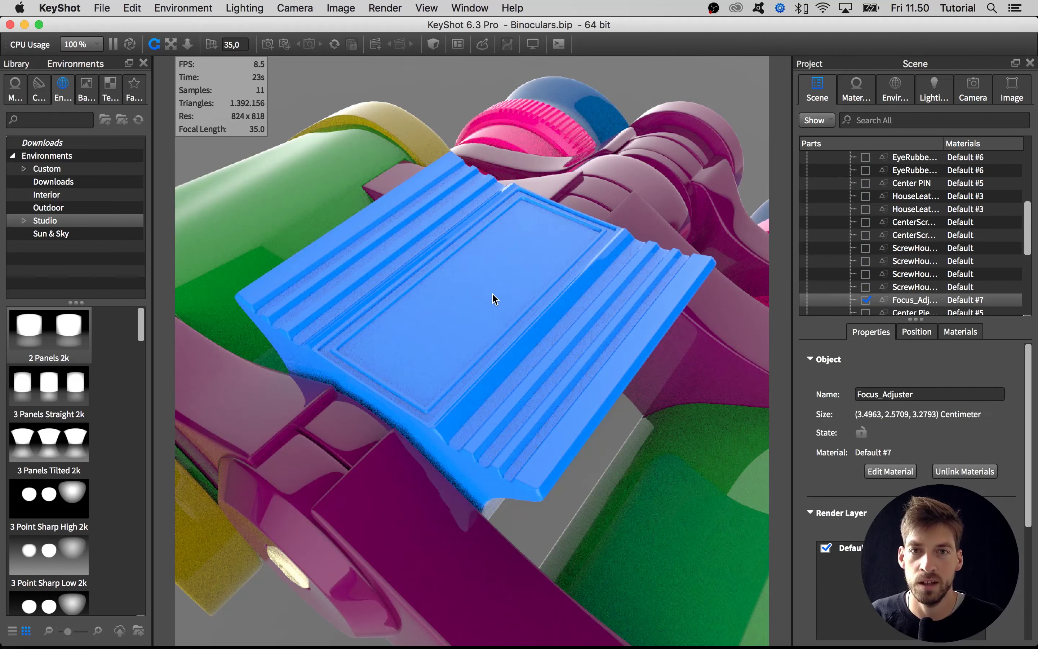
left_click_drag(599, 186, 606, 183)
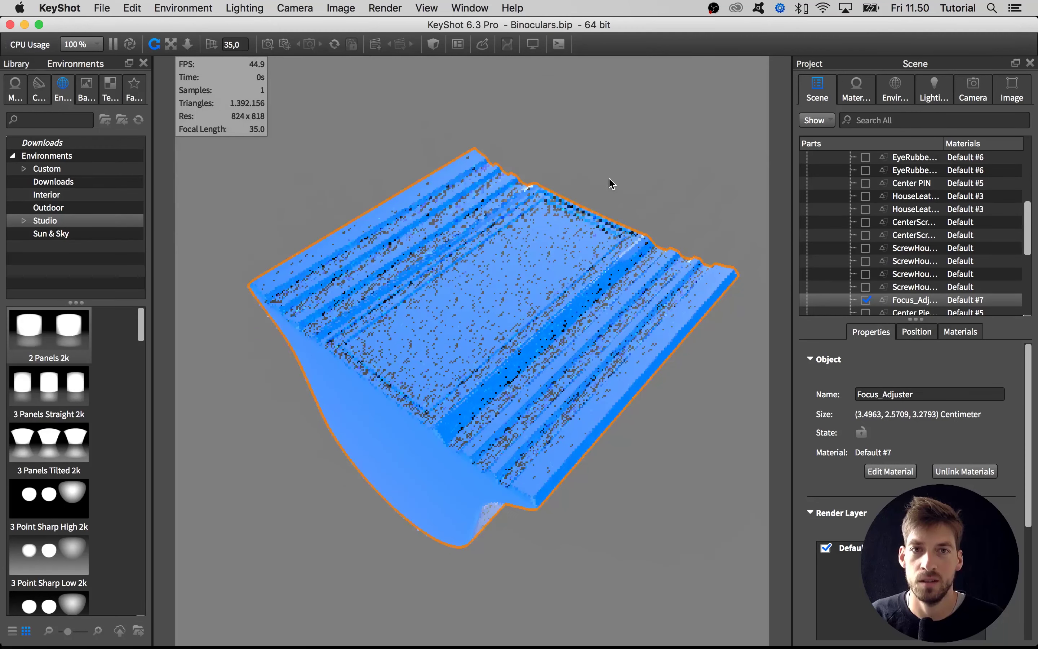
left_click(609, 185)
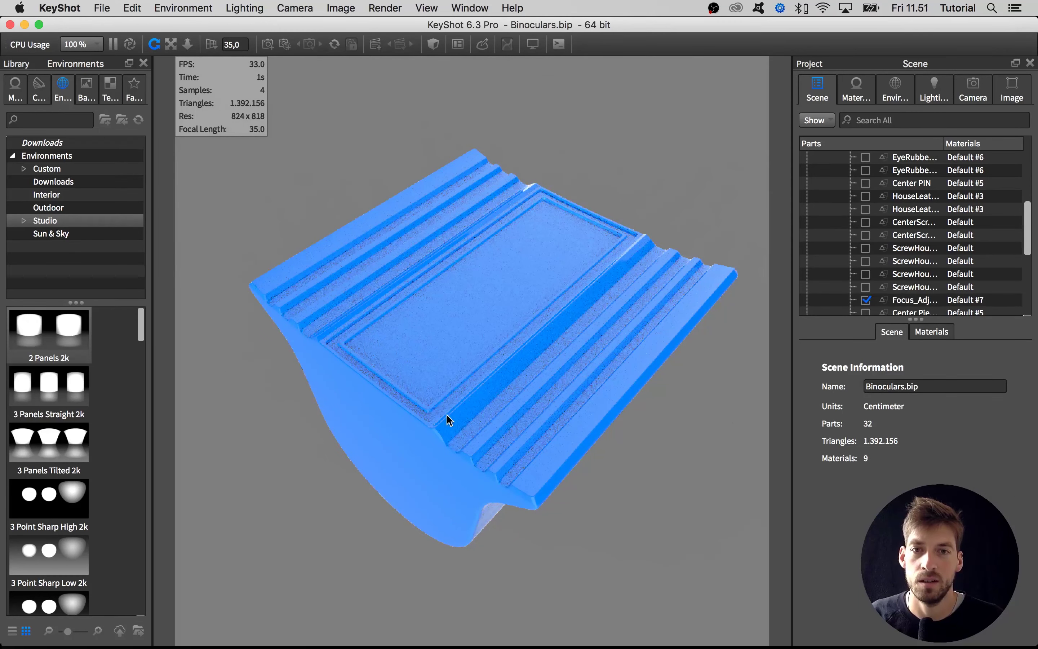
Open the focus adjuster's material for editing and change its material type to Plastic.
left_click_drag(325, 197, 485, 272)
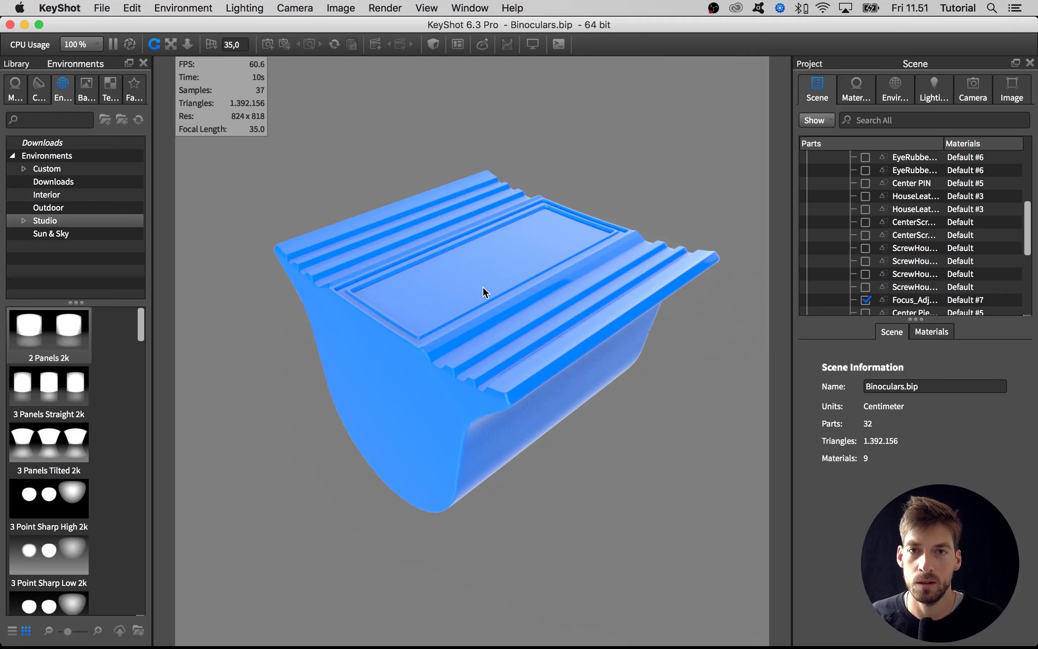
scroll(481, 286, "down", 4)
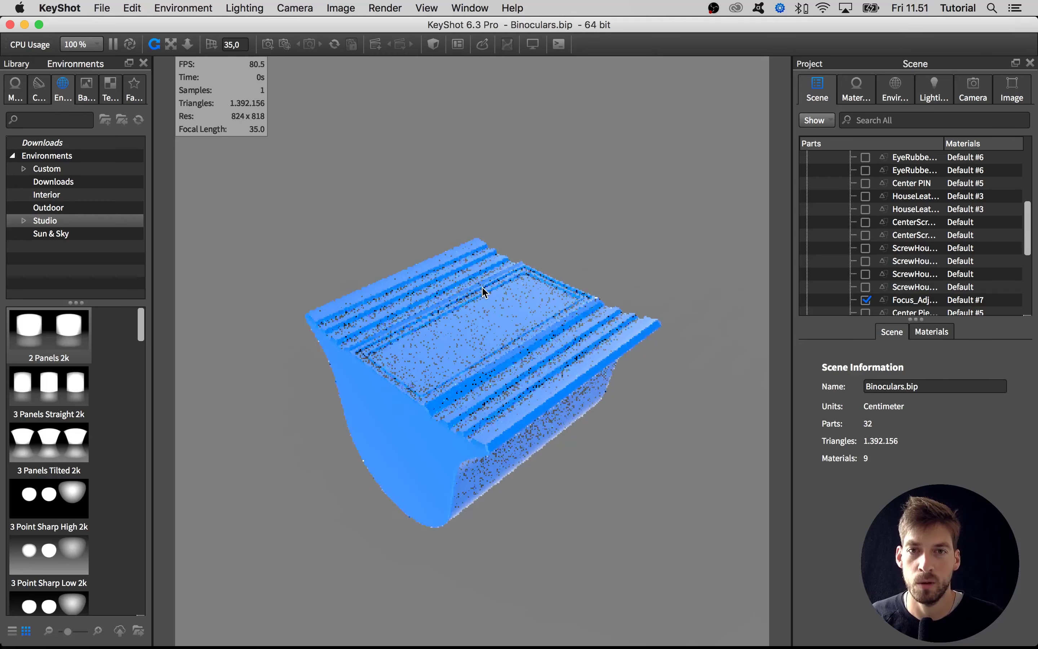
scroll(474, 370, "down", 1)
scroll(458, 341, "up", 5)
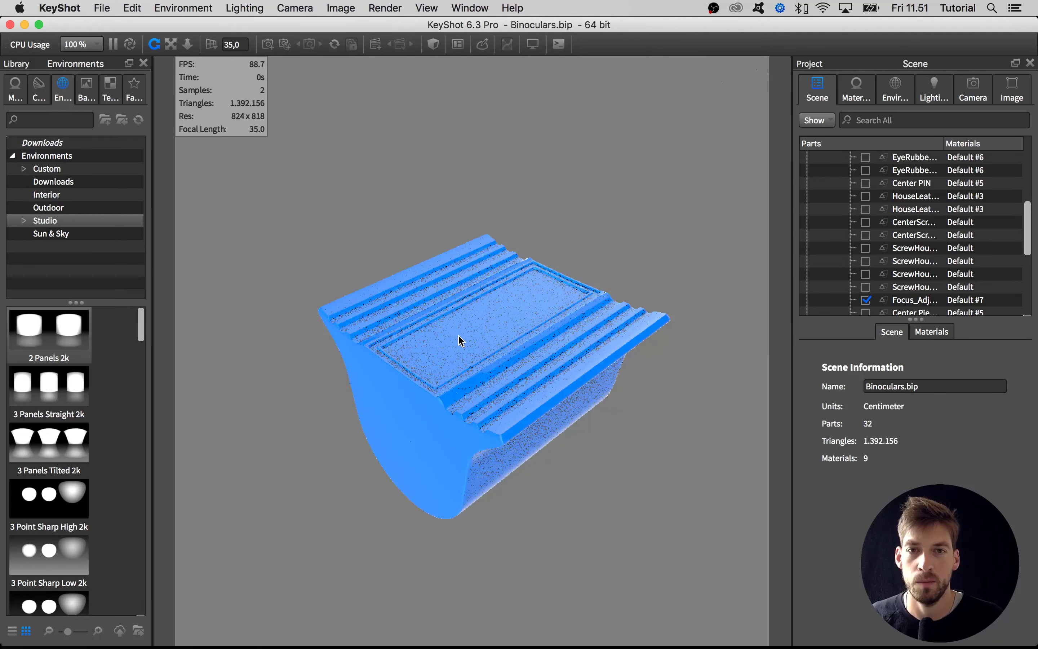
mouse_move(481, 369)
left_mouse_down()
mouse_move(519, 365)
mouse_move(546, 289)
mouse_move(460, 369)
left_mouse_up()
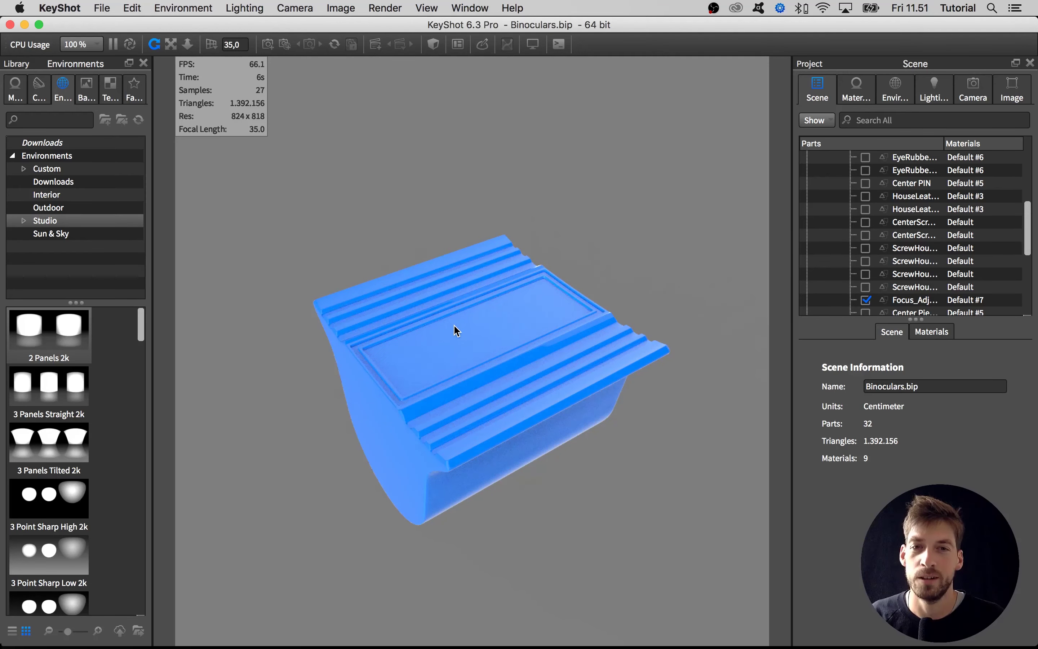
left_click_drag(466, 359, 395, 288)
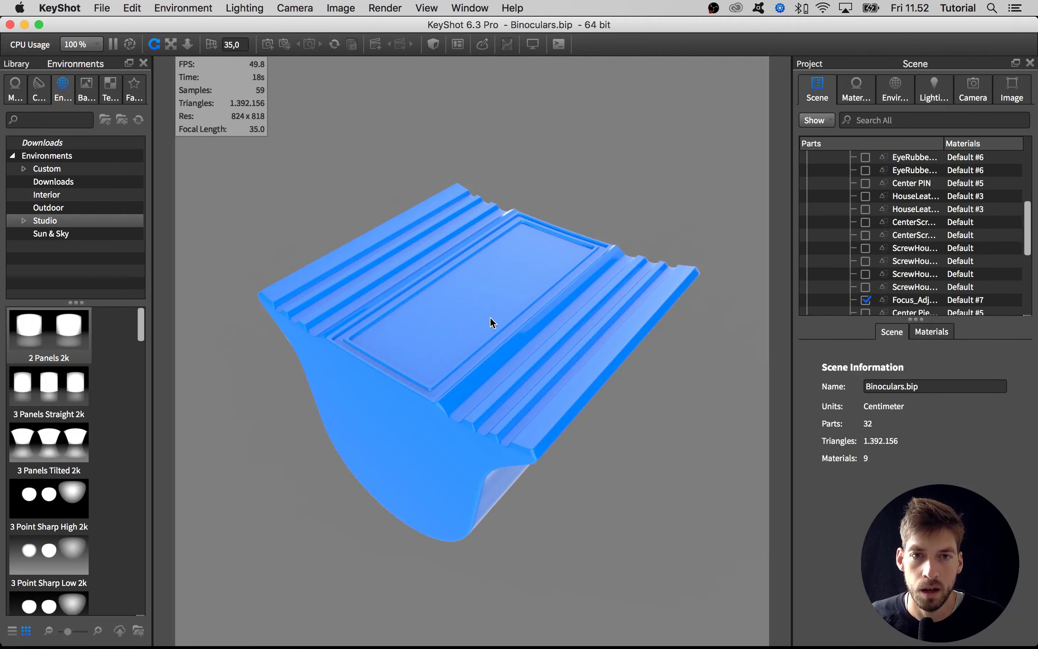
double_click(492, 322)
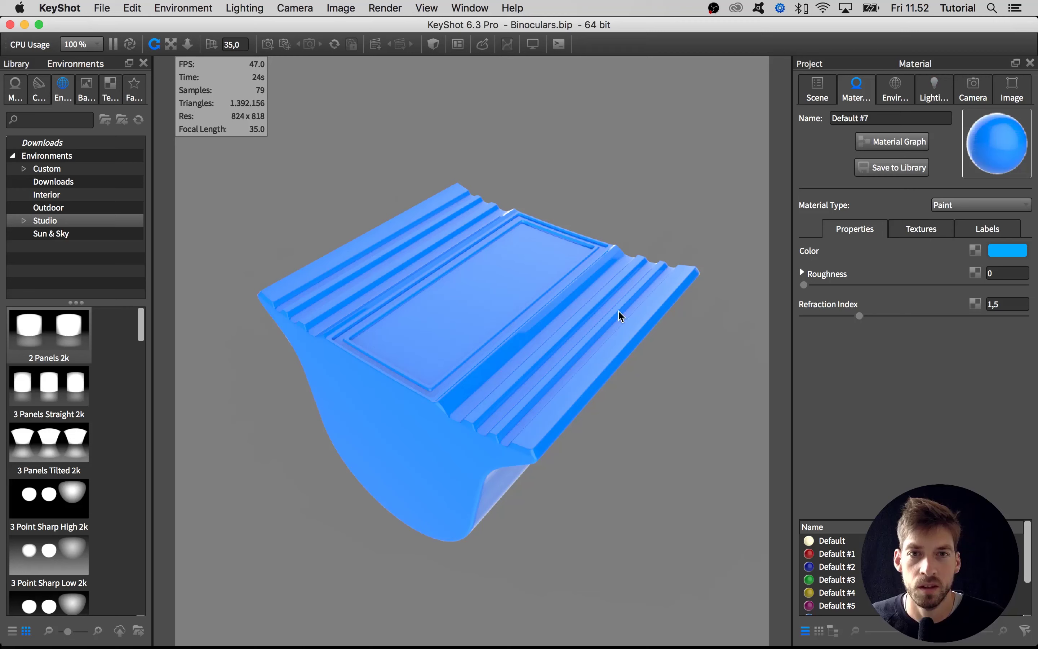
left_click(944, 206)
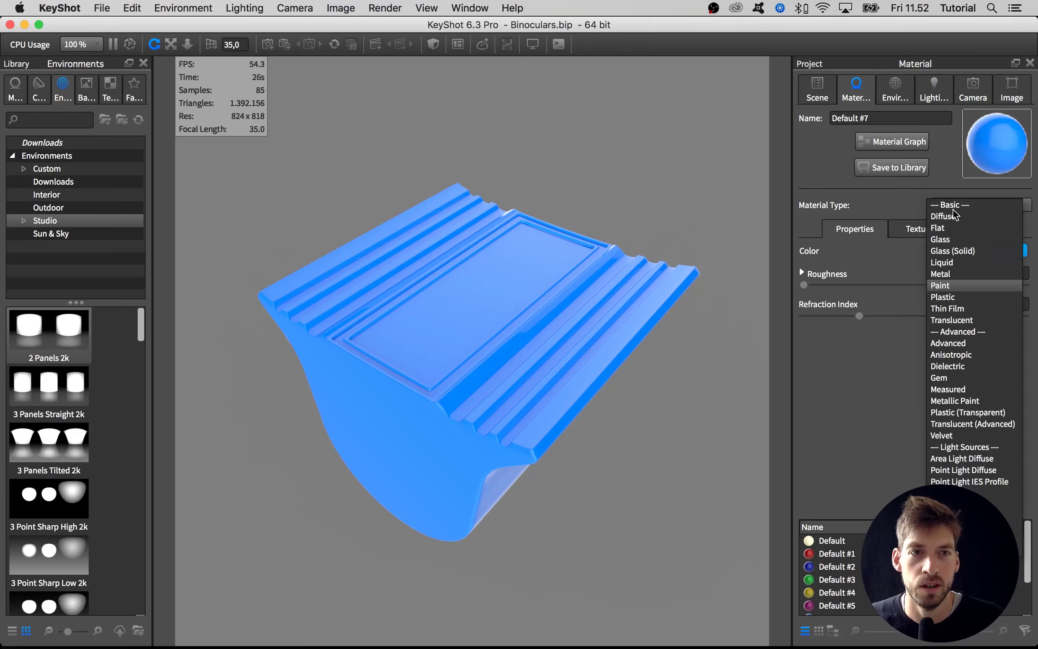
left_click(961, 297)
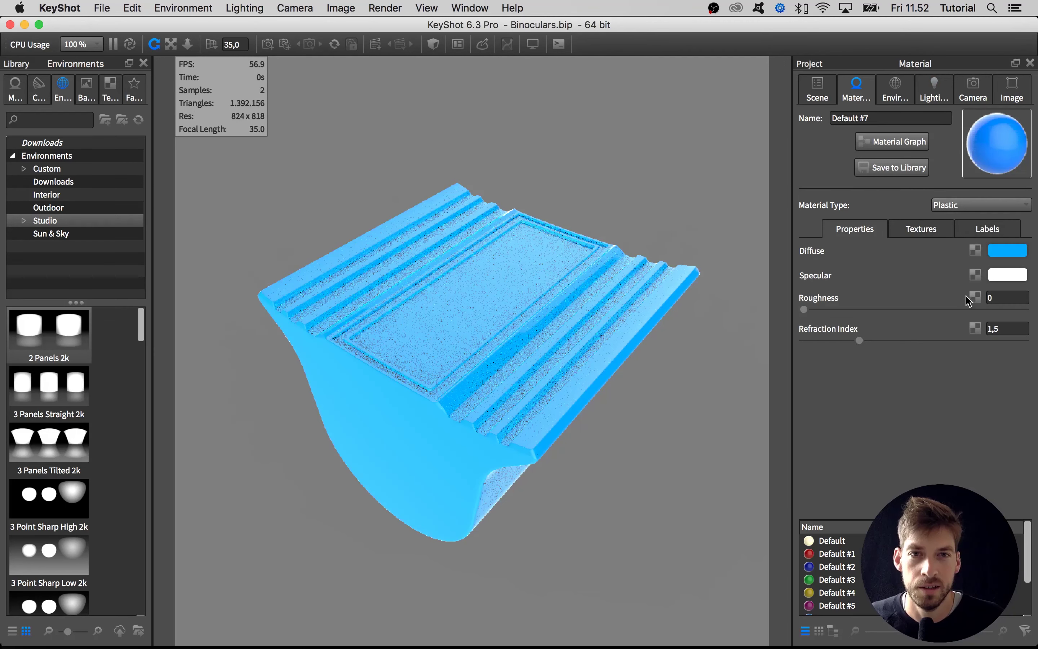
Set the plastic material's diffuse color to black, RGB 0, 0, 0.
left_click(1005, 252)
left_click_drag(873, 148, 820, 176)
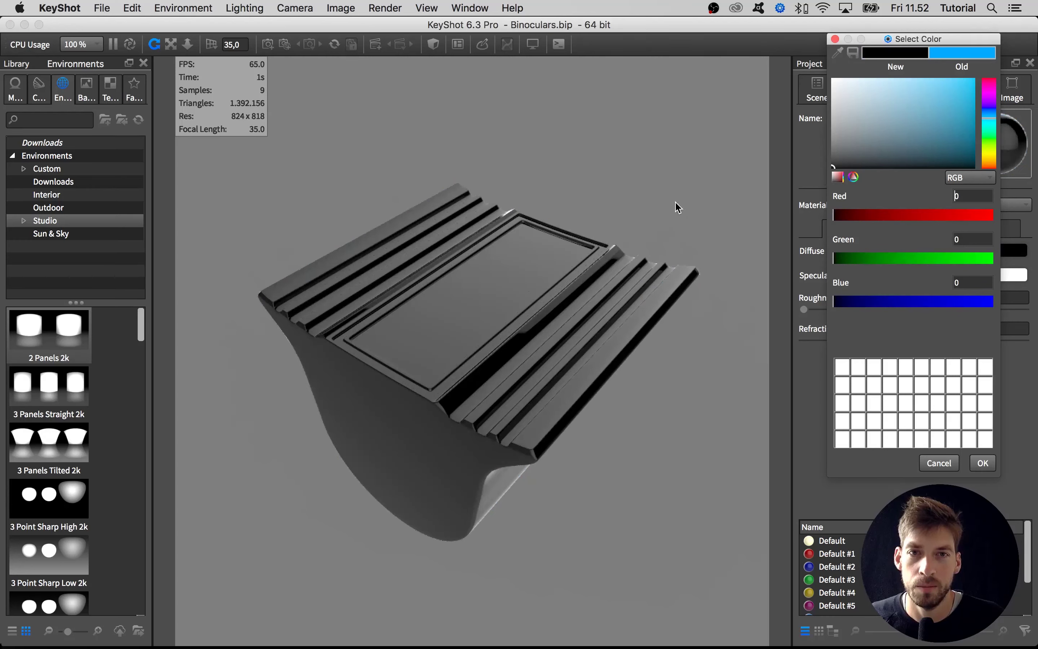
left_click_drag(675, 208, 665, 228)
scroll(665, 228, "up", 3)
left_click(973, 462)
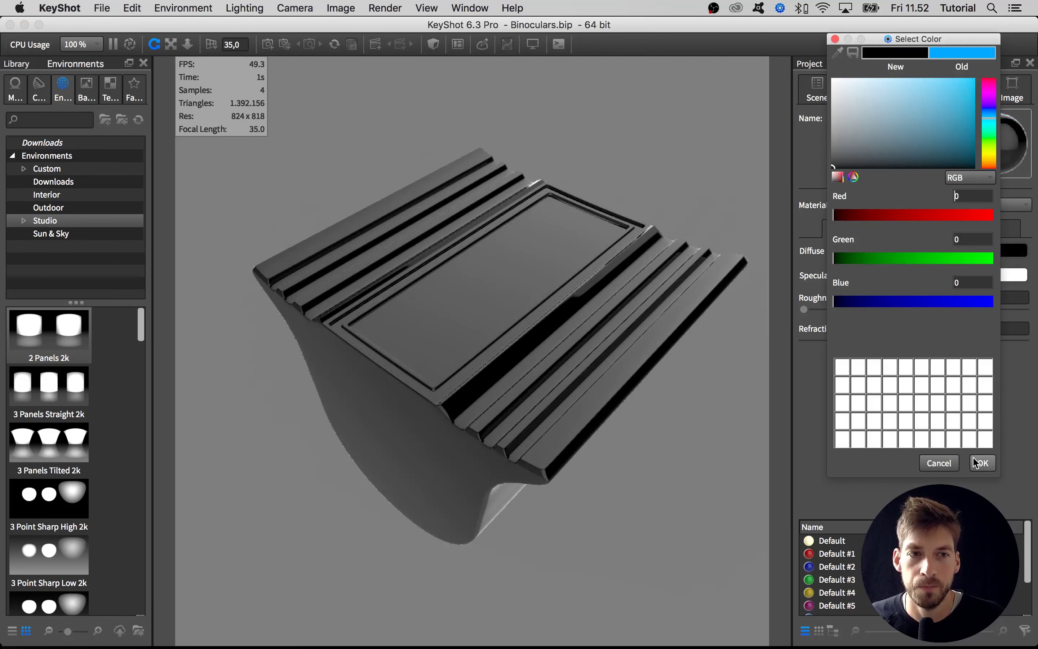
left_click(979, 463)
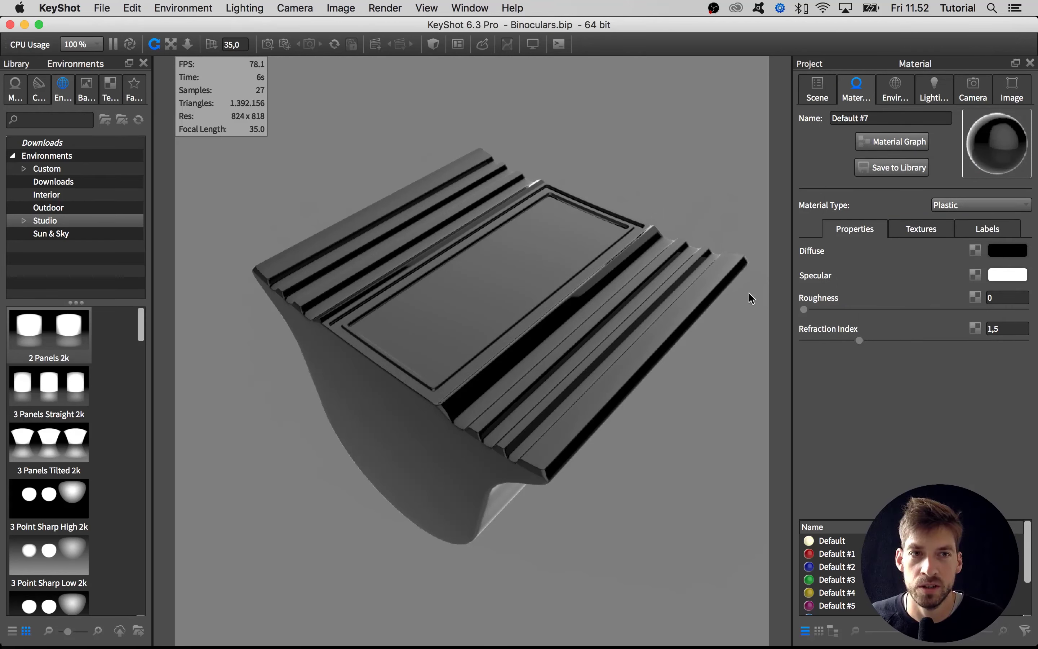
Open the plastic material in the Material Graph and arrange its window side by side with the main window.
left_click(909, 232)
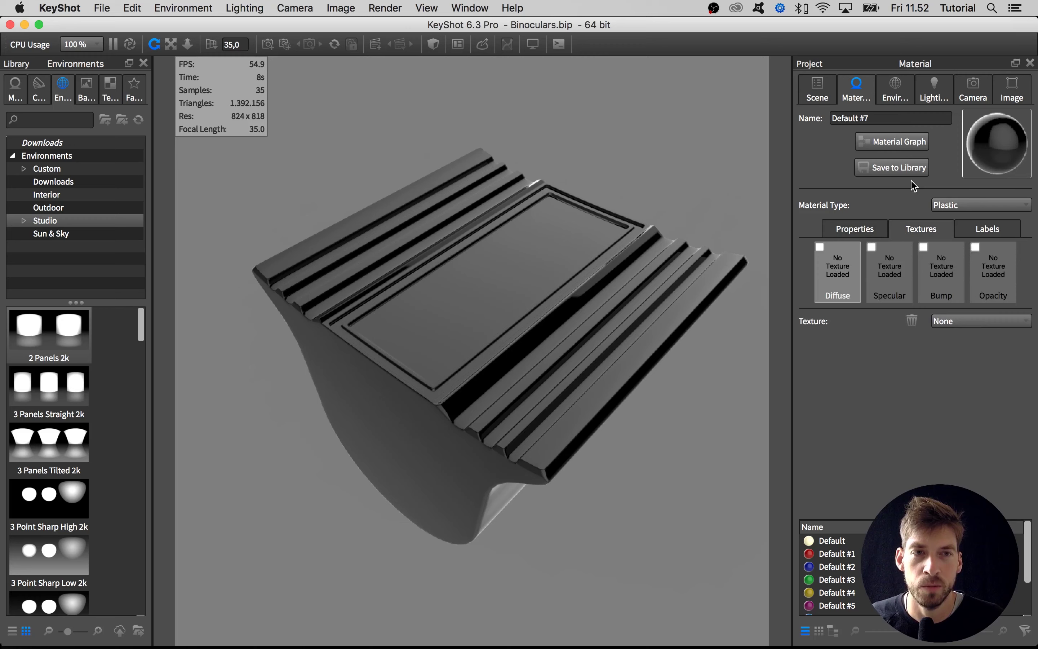
left_click(892, 143)
left_click(438, 24)
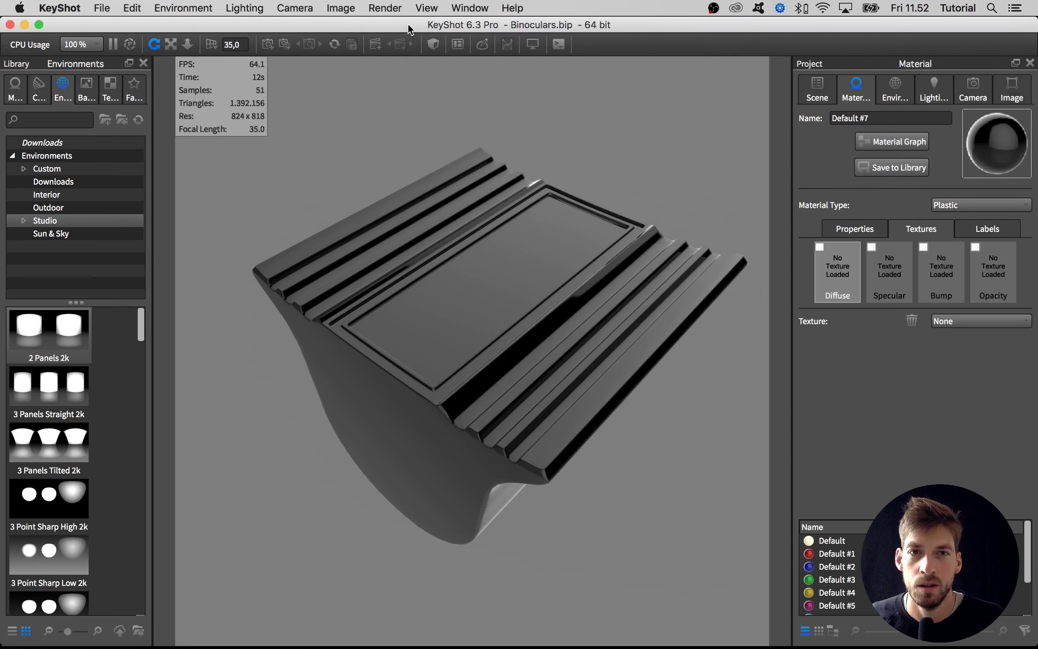
left_click_drag(1036, 18, 471, 28)
left_click(507, 25)
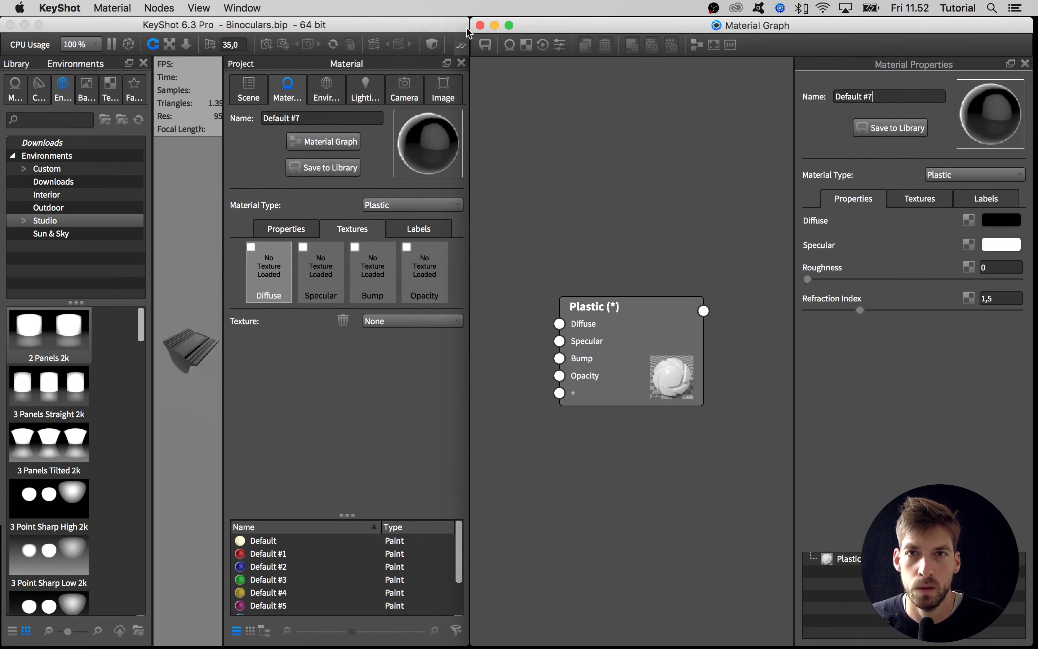
Close the Library and Project panels to enlarge the part preview, and reposition the Plastic node in the material graph.
left_click(144, 64)
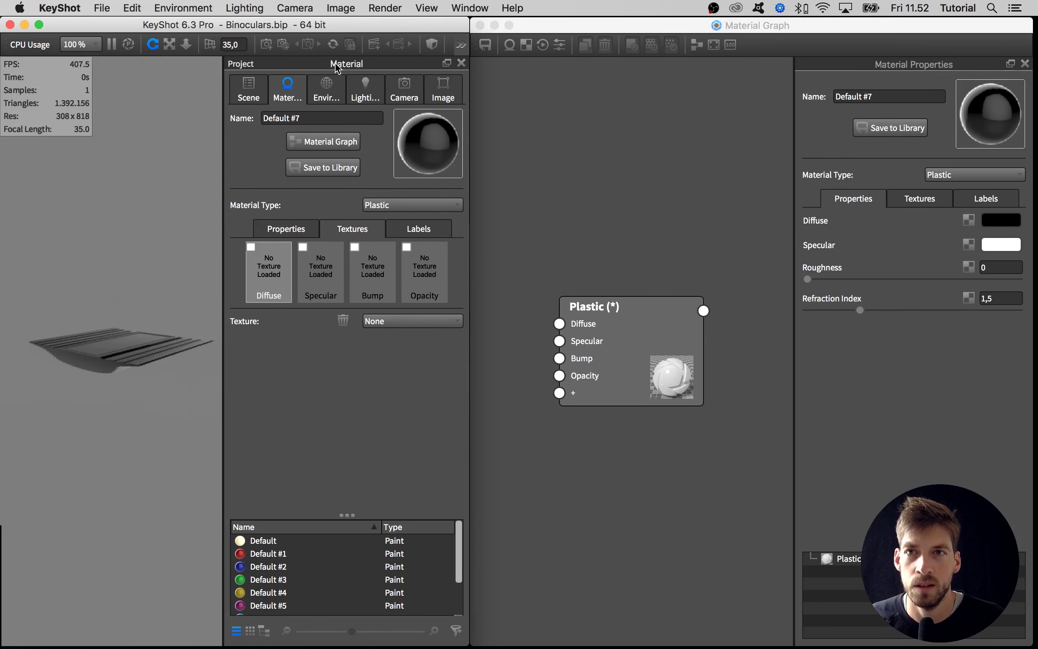
left_click(461, 63)
left_click_drag(311, 200, 293, 221)
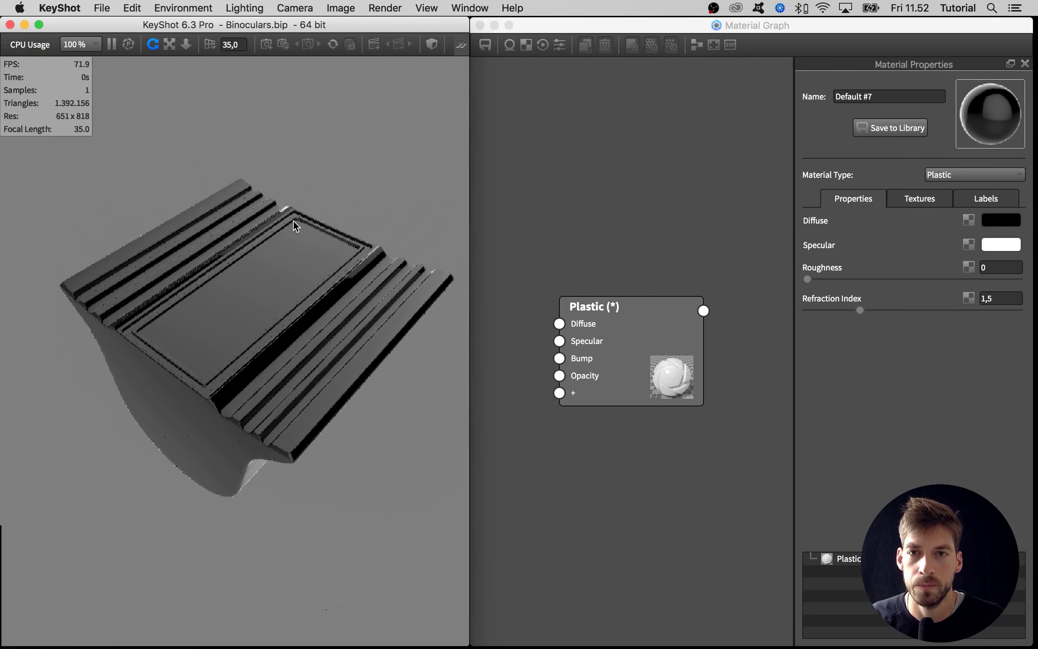
left_click(619, 348)
left_click_drag(619, 347, 699, 293)
left_click_drag(379, 320, 274, 306)
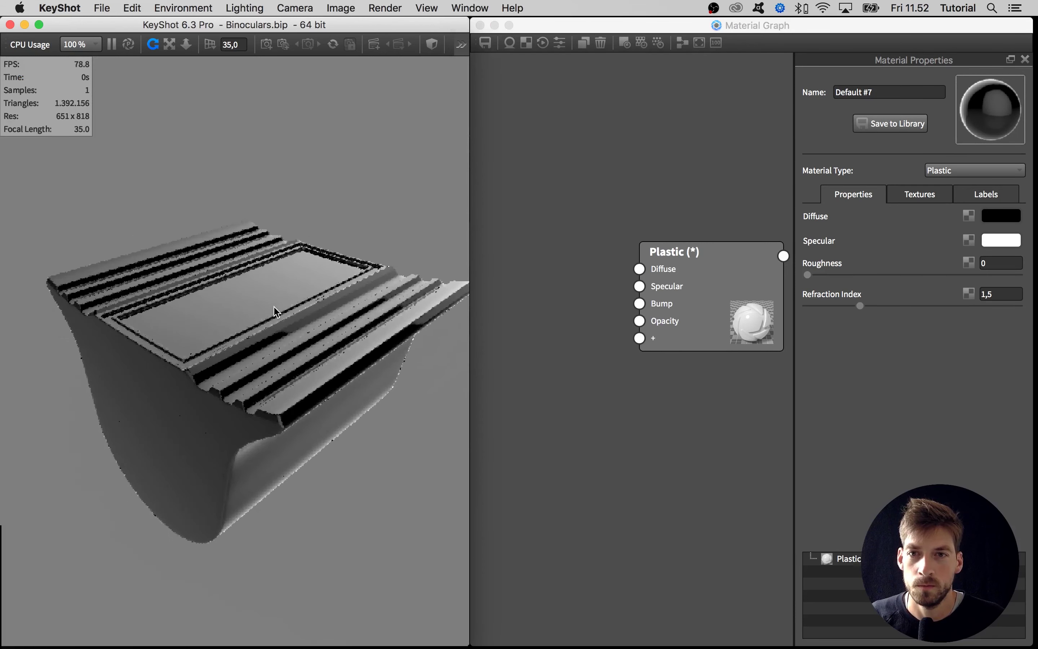
Adjust the Plastic material's roughness to 0,12 while judging the part, and close the Project panel that opened over the preview.
double_click(274, 306)
left_click(819, 275)
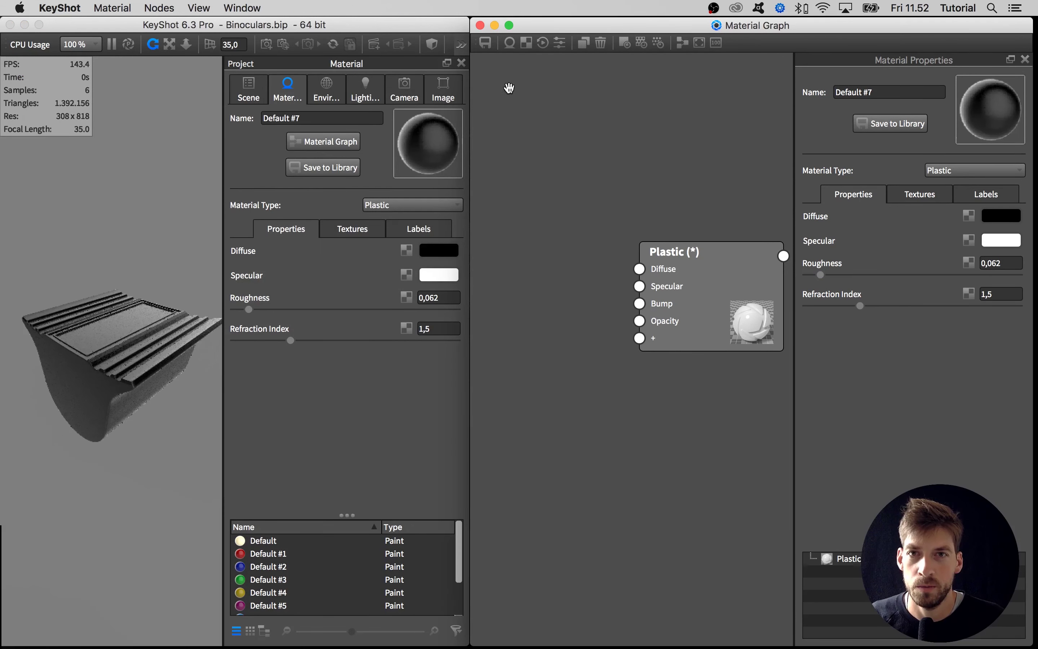
left_click(461, 63)
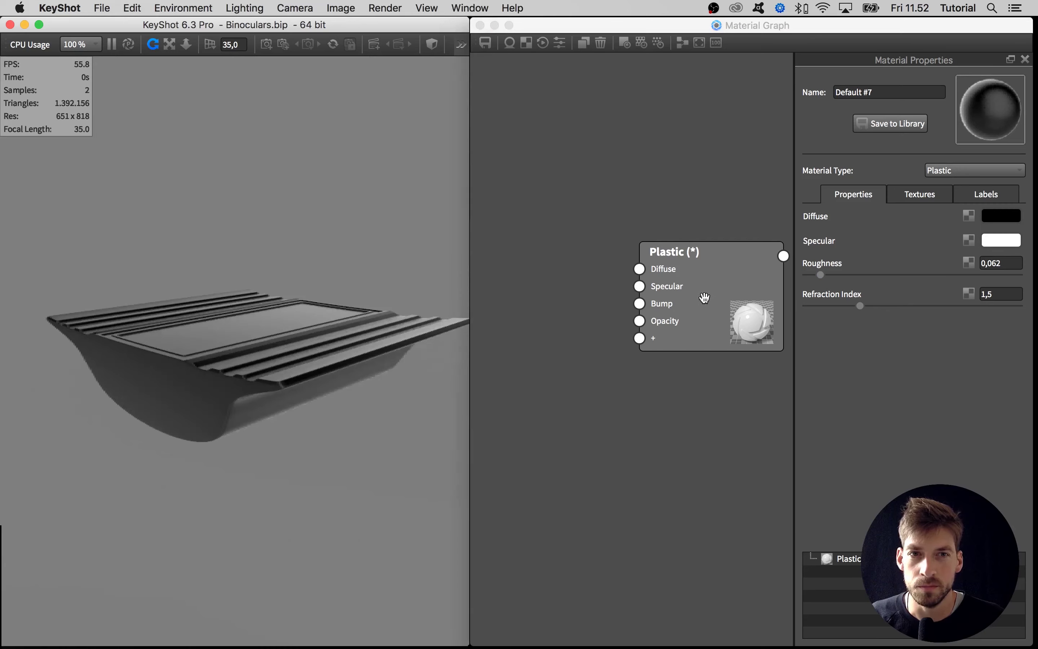
left_click(697, 288)
left_click(844, 275)
left_click(273, 340)
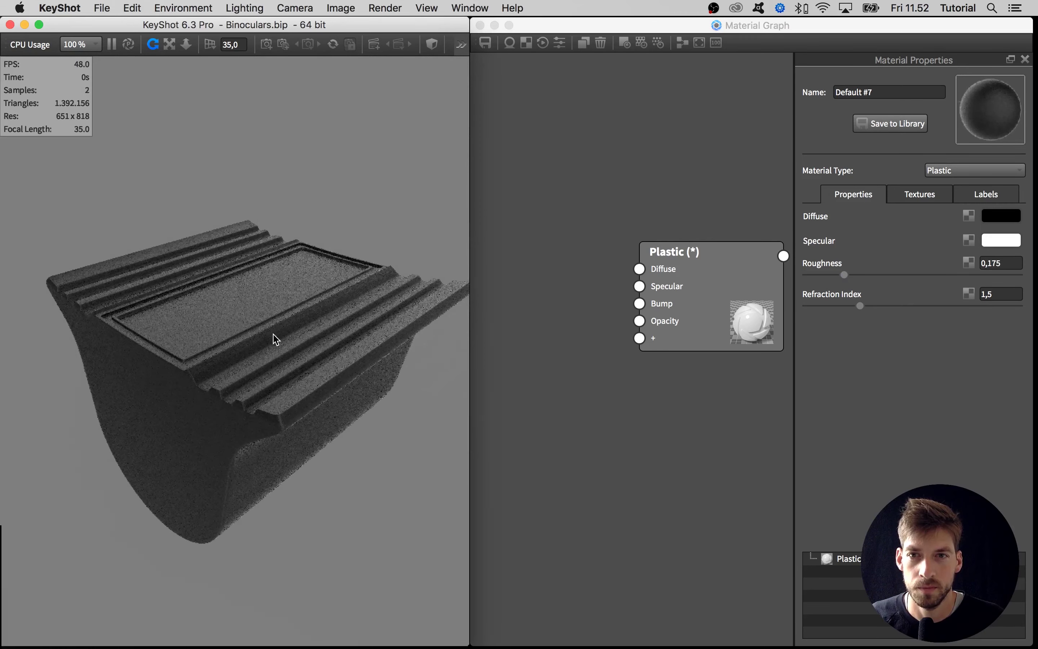
left_click_drag(274, 341, 279, 346)
left_click_drag(841, 274, 832, 273)
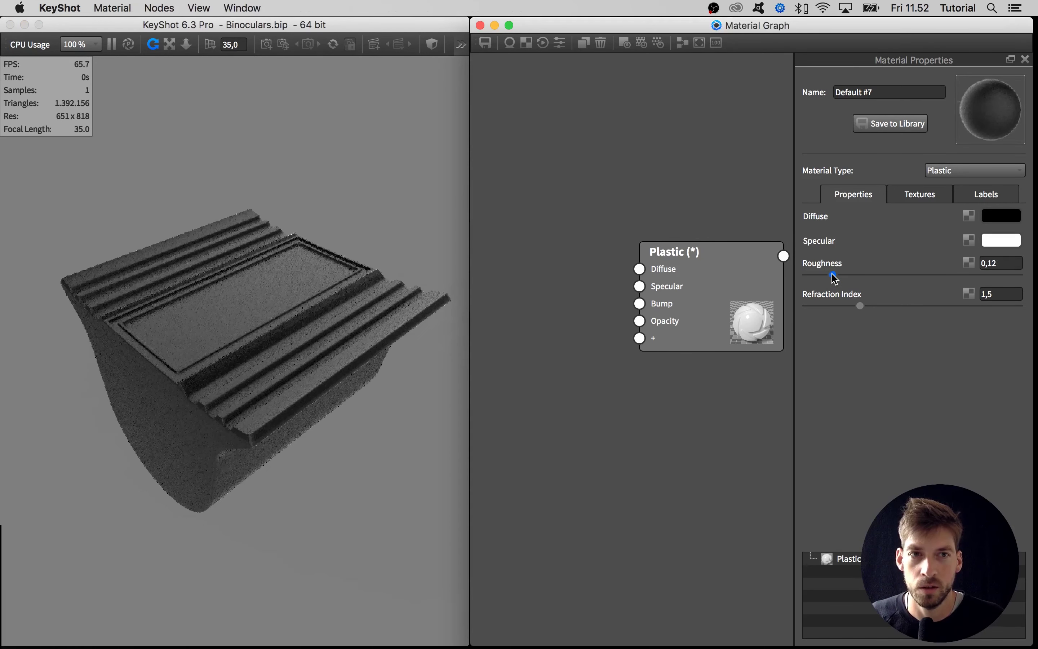
left_click(253, 322)
left_click_drag(252, 322, 230, 320)
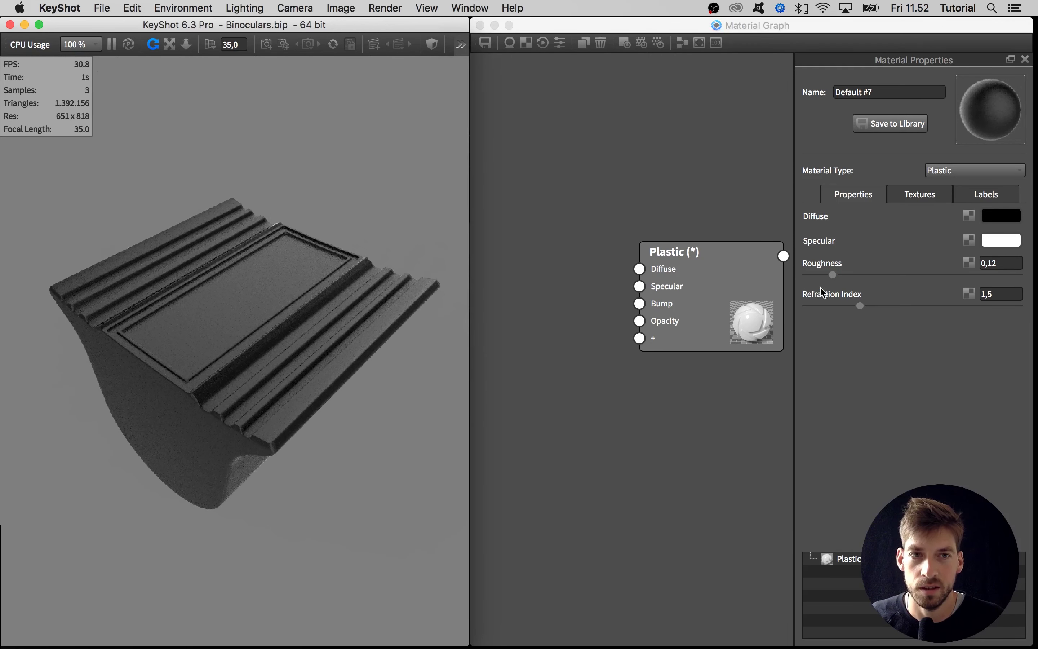
Add a Noise (Texture) node to the graph below the Plastic node, after nudging the Plastic node upward.
mouse_move(716, 287)
left_mouse_down()
mouse_move(725, 272)
mouse_move(711, 268)
left_mouse_up()
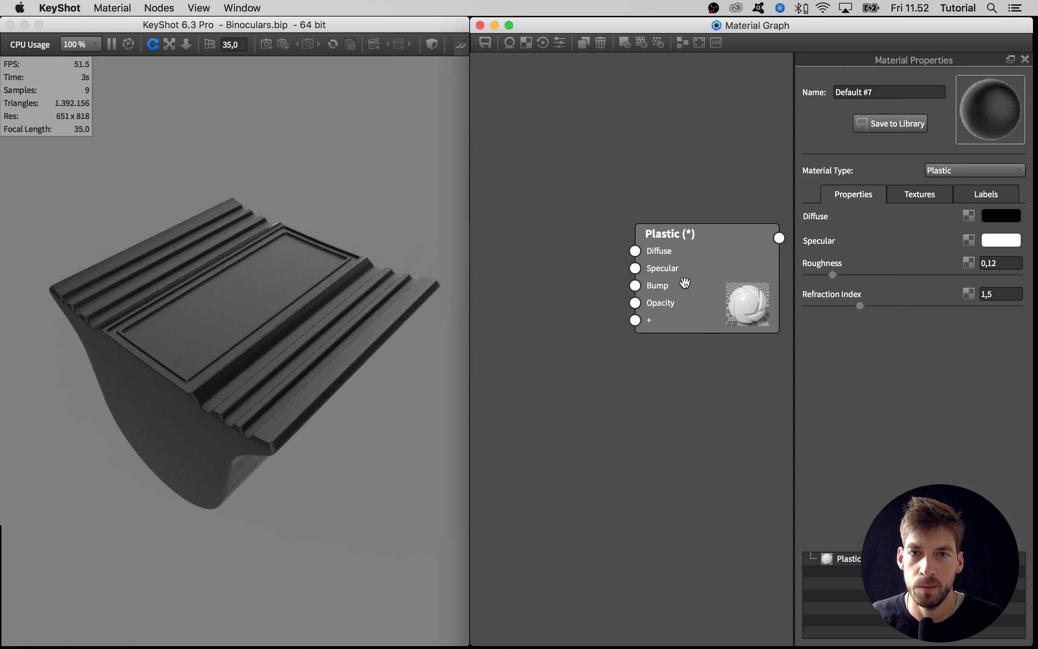
right_click(532, 375)
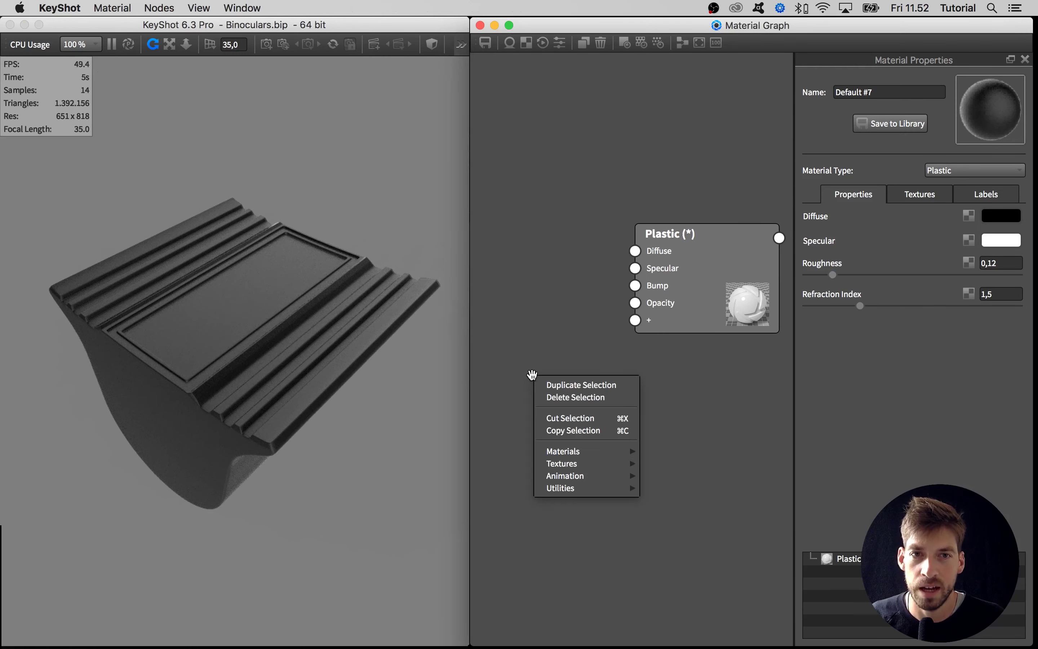
right_click(539, 360)
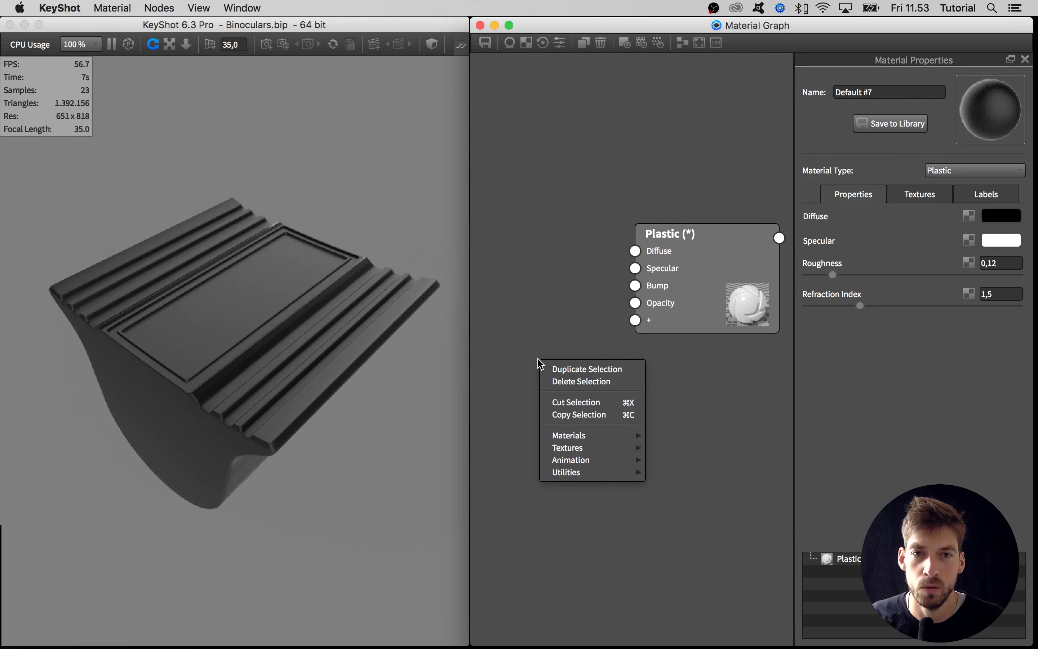
left_click(538, 336)
right_click(539, 352)
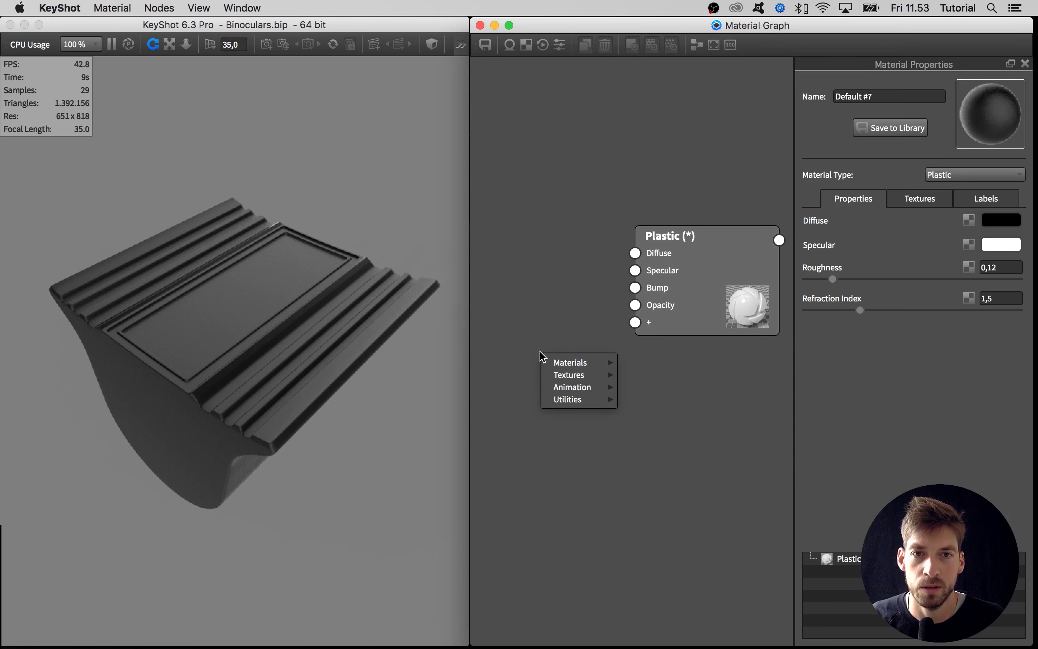
mouse_move(562, 376)
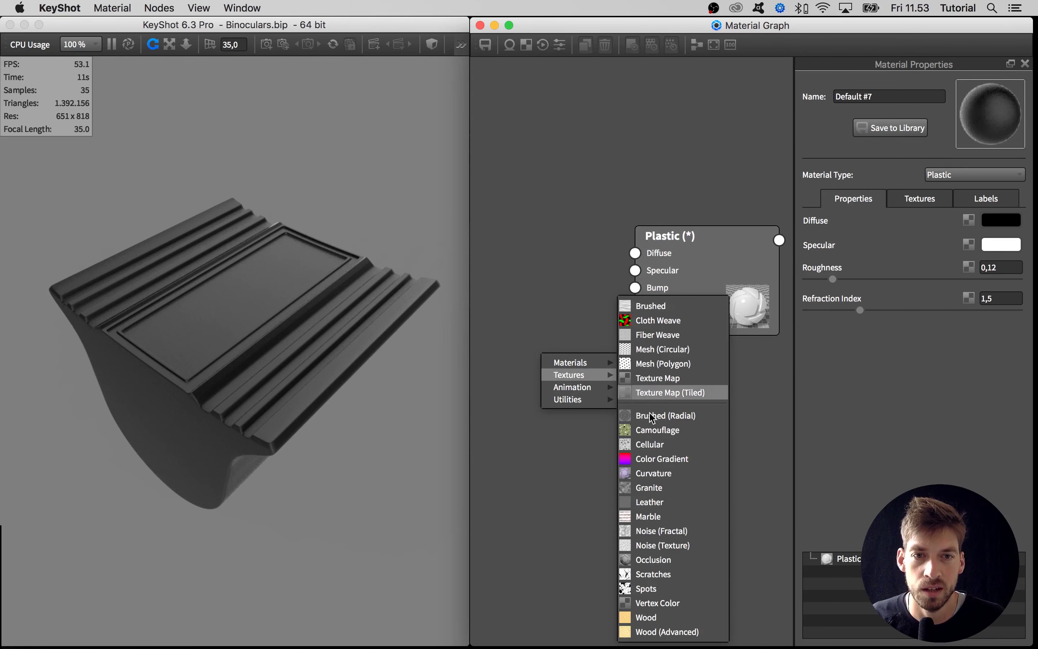
left_click(662, 544)
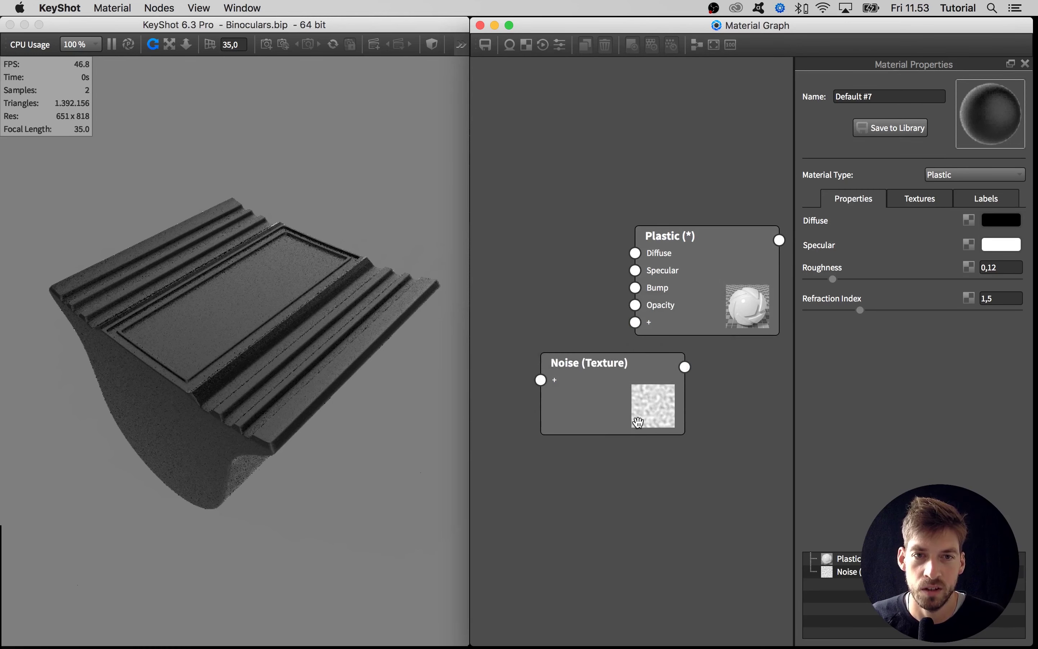
Separate the two nodes and connect the Noise (Texture) output to the Plastic node's Bump input.
left_click_drag(637, 422, 527, 427)
left_click_drag(675, 333, 681, 374)
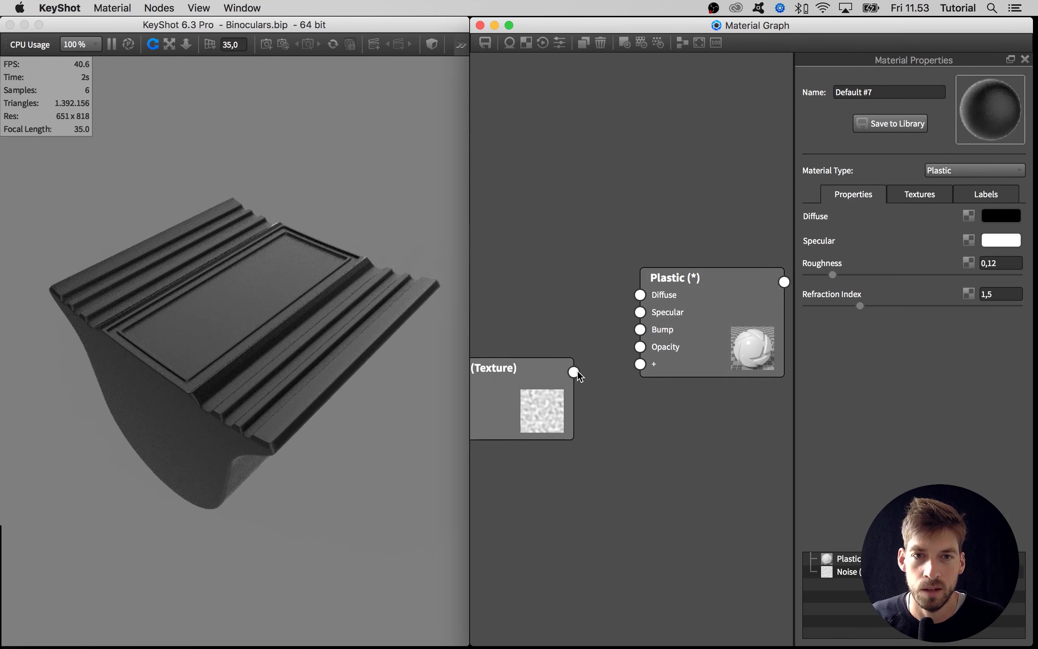
left_click_drag(573, 371, 641, 329)
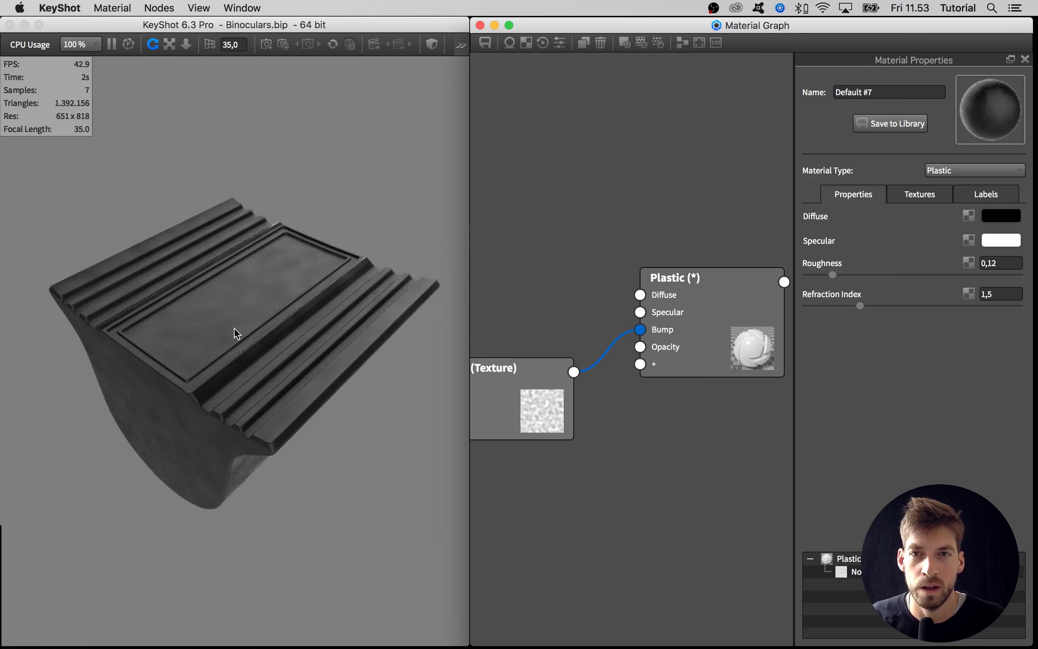
scroll(209, 312, "up", 5)
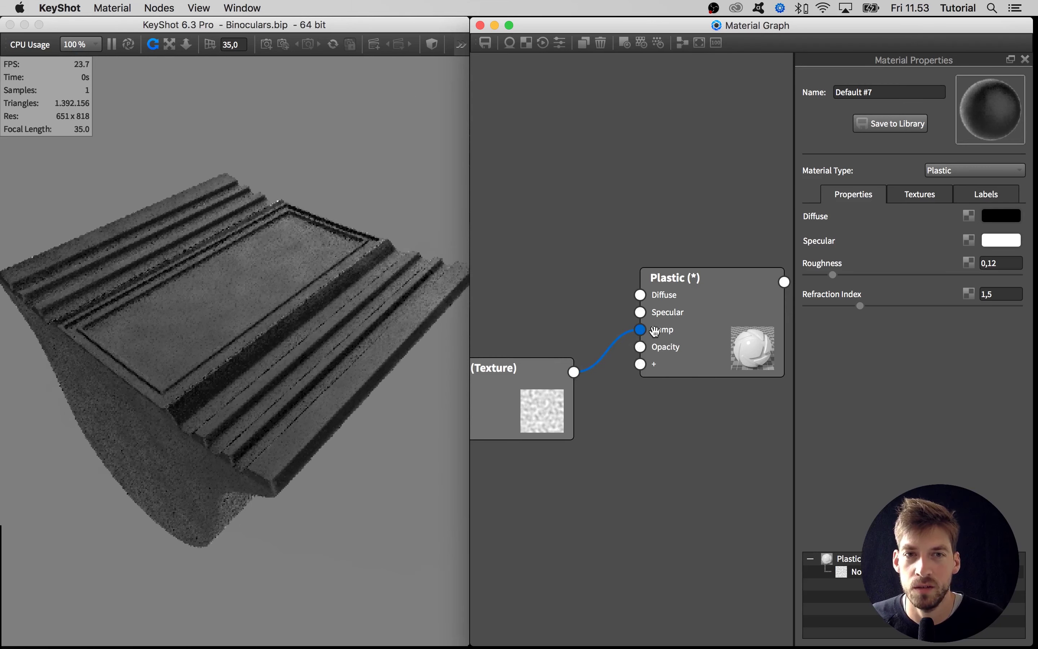
Realign the Plastic and Noise (Texture) nodes, open the noise properties, and preview the noise color alone on the part.
left_click_drag(654, 331, 670, 341)
left_click_drag(528, 394, 557, 368)
left_click(560, 362)
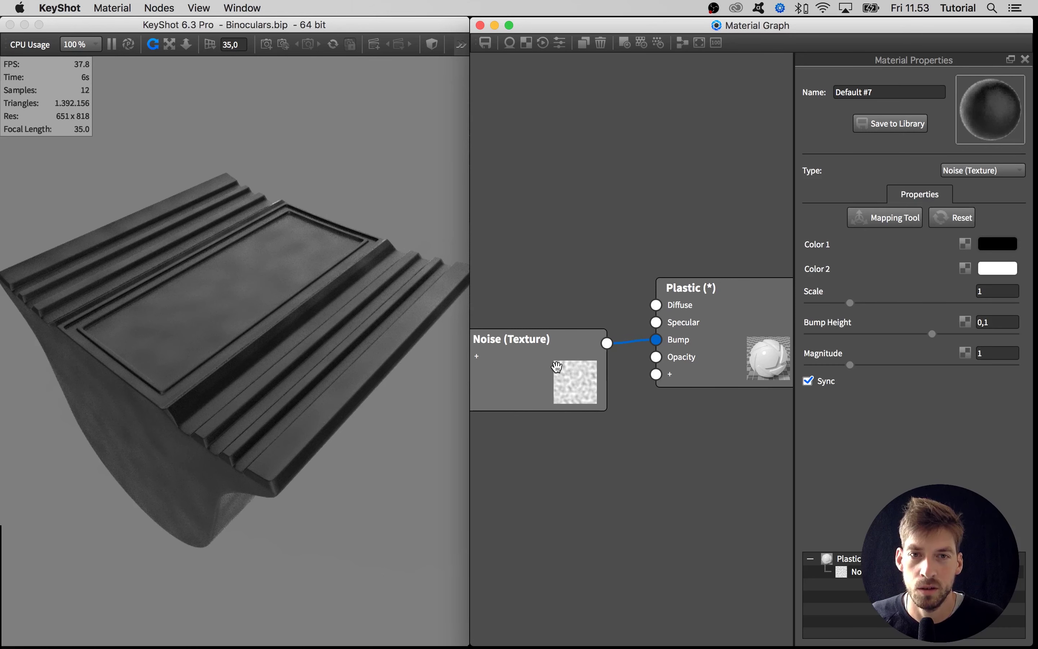
key("c")
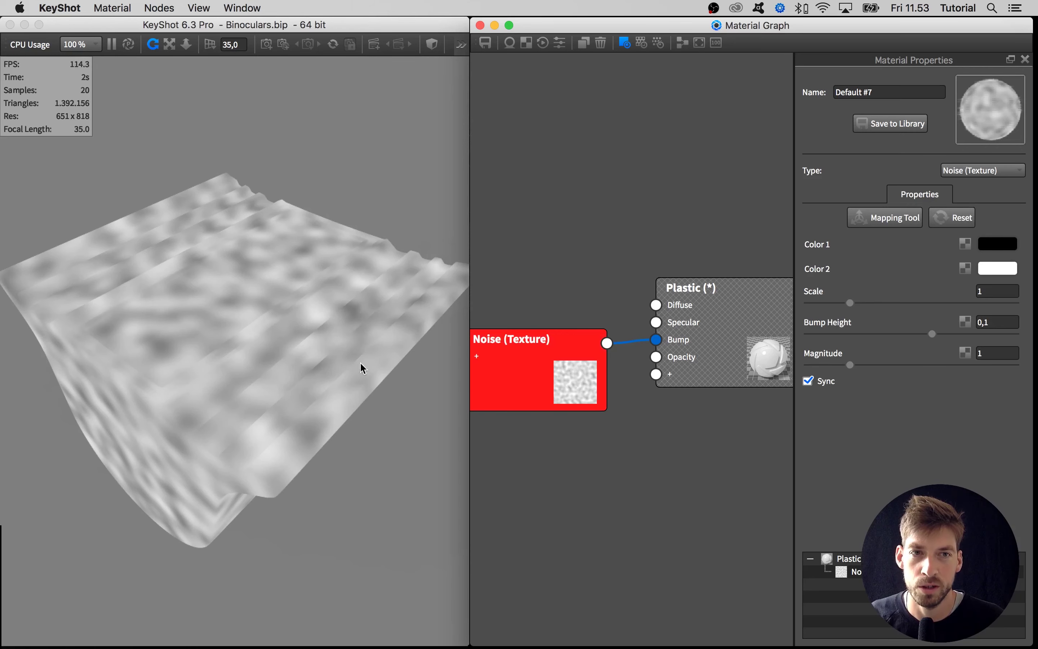
Reduce the noise texture's scale, trying 0,09 and 0,07 before setting it to 0,08.
left_click_drag(839, 303, 815, 308)
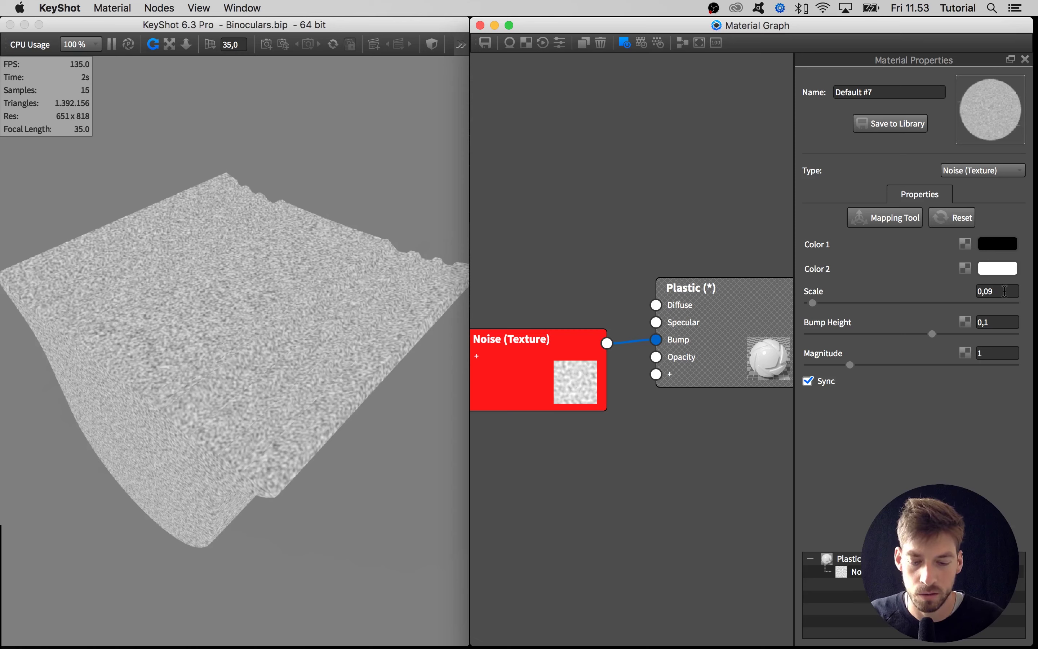
key("Return")
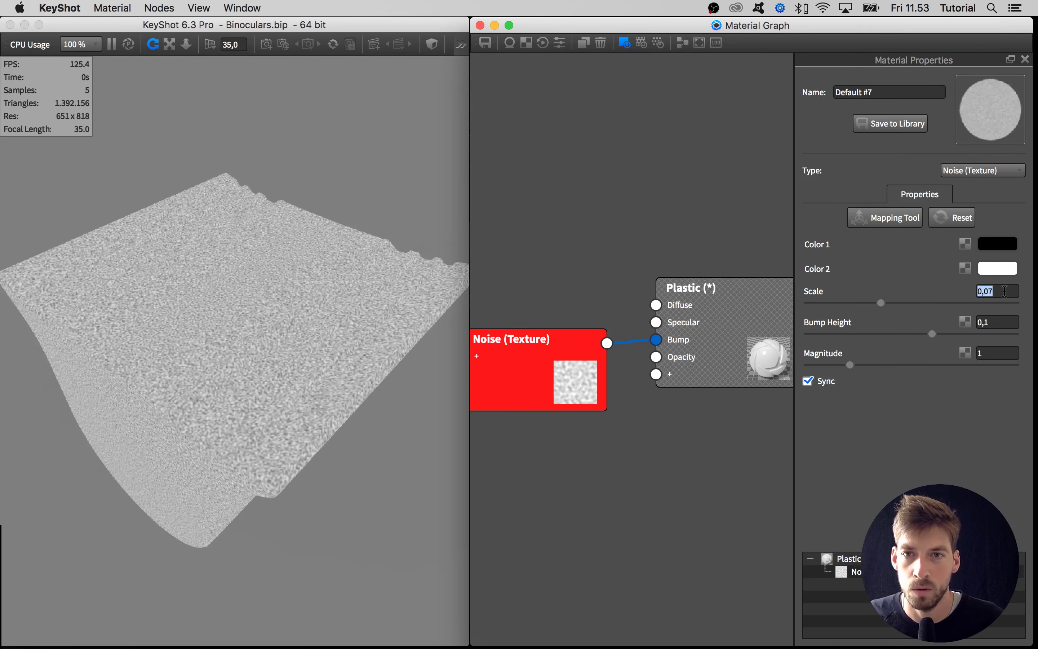
left_click(1005, 291)
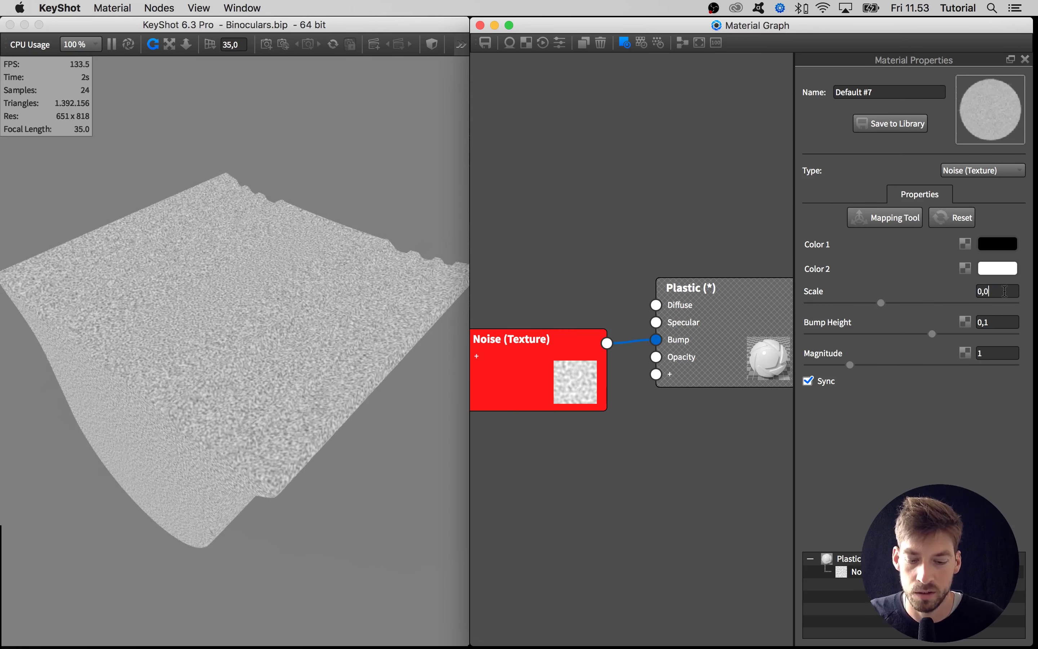
type("8")
key("Return")
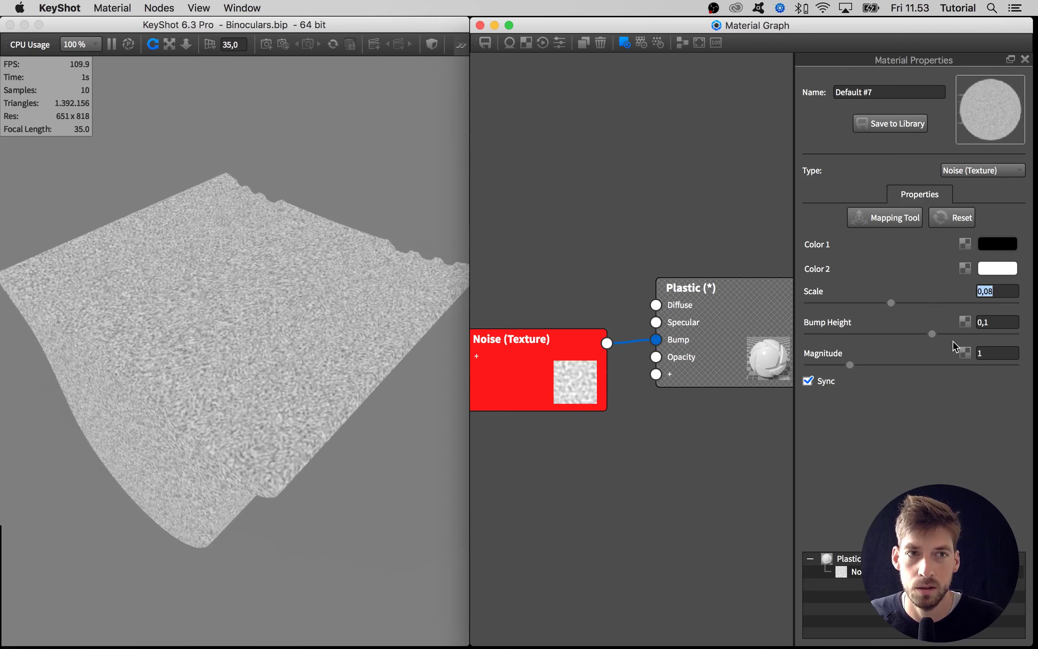
Compare the rendered plastic bump with the noise texture's color preview on the part, leaving the preview off.
left_click(933, 406)
left_click_drag(552, 372, 548, 370)
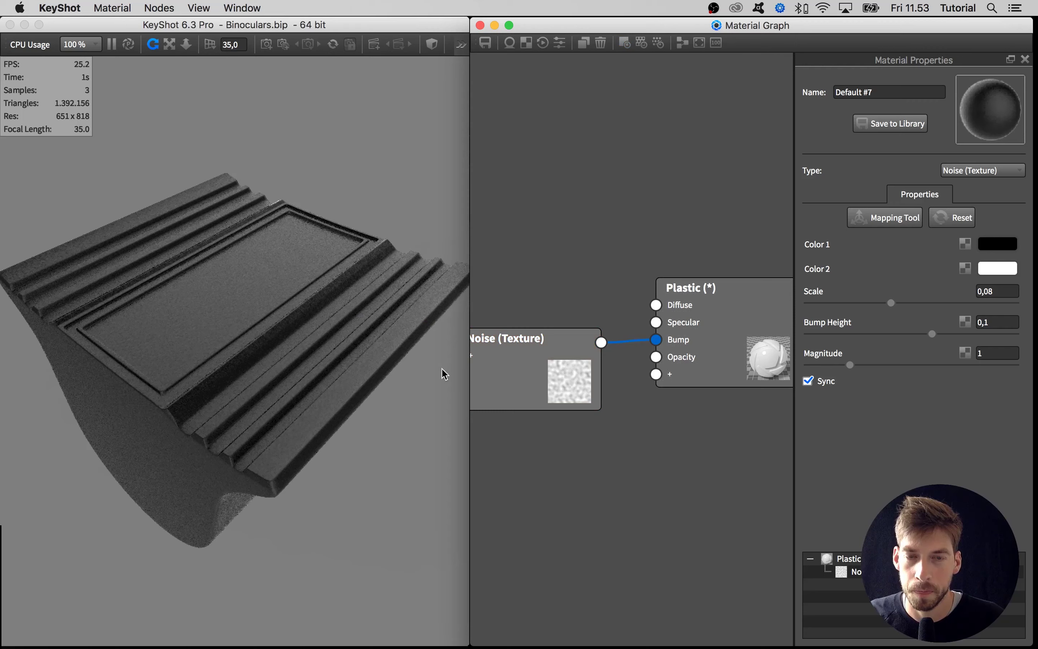
left_click(532, 371)
left_click_drag(533, 370, 539, 365)
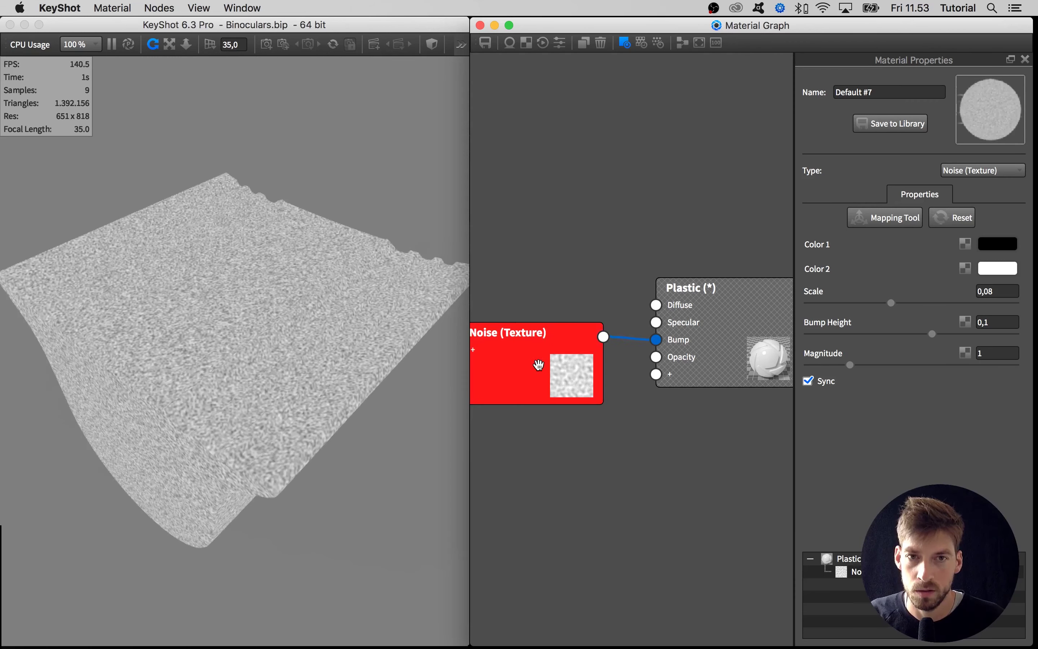
left_click(538, 365)
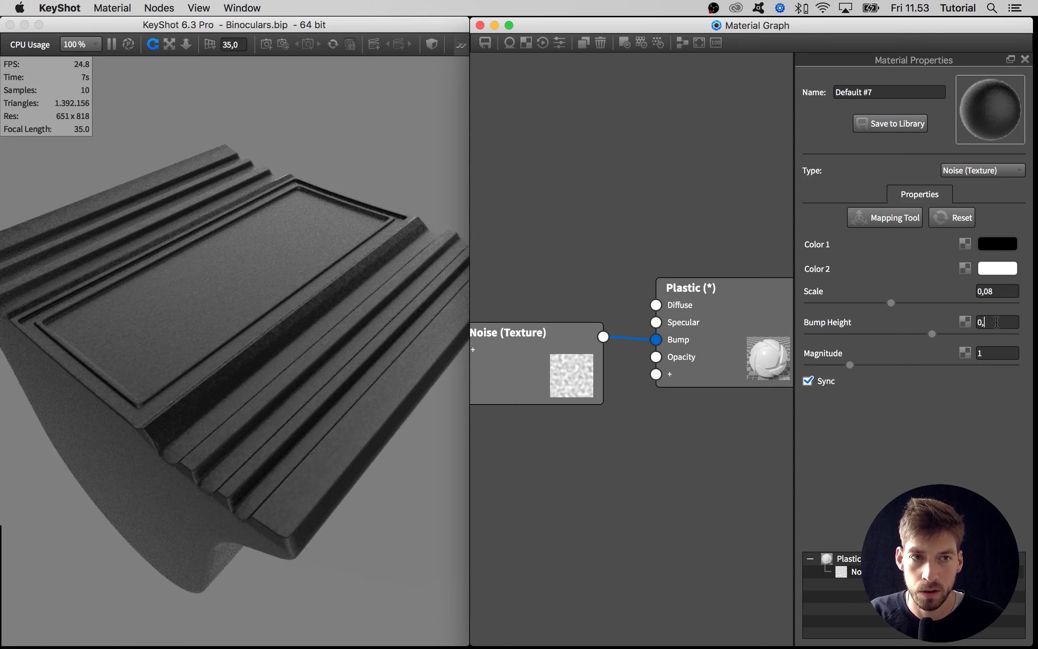
Set the noise texture's bump height to 0,4 and its scale to 0,03, and inspect the part from another angle.
type("4")
key("Return")
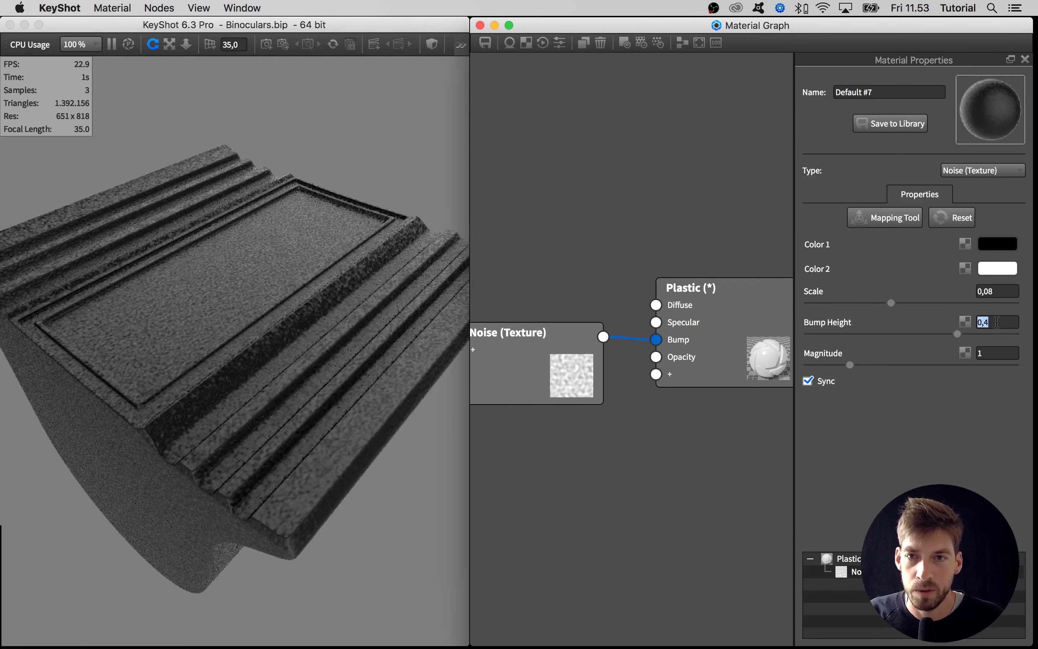
left_click(541, 383)
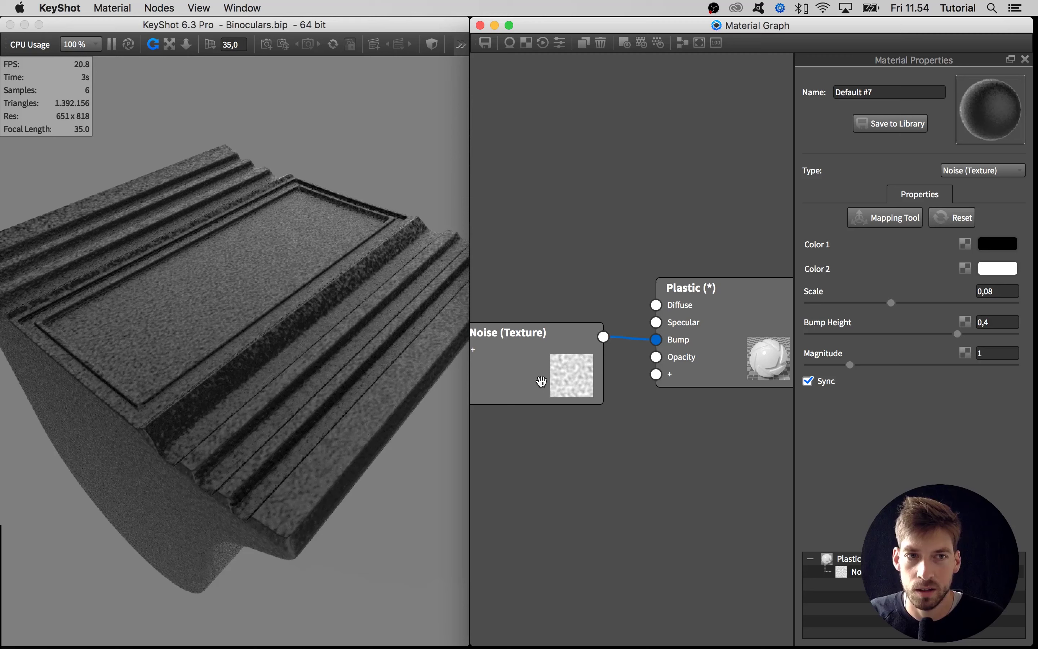
left_click(993, 290)
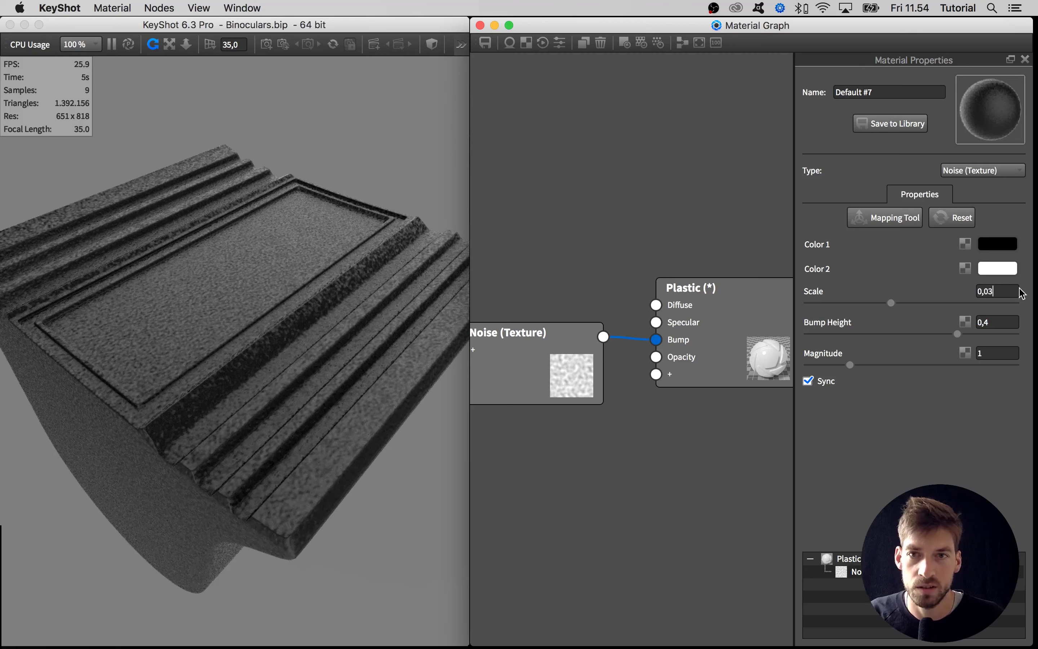
key("Return")
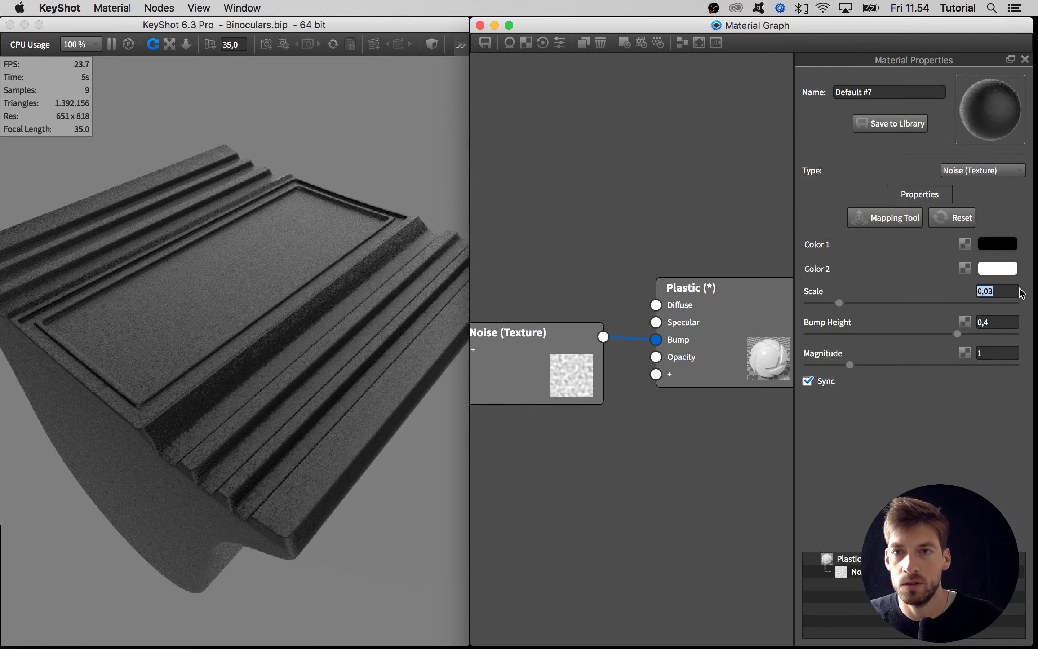
left_click_drag(410, 371, 382, 366)
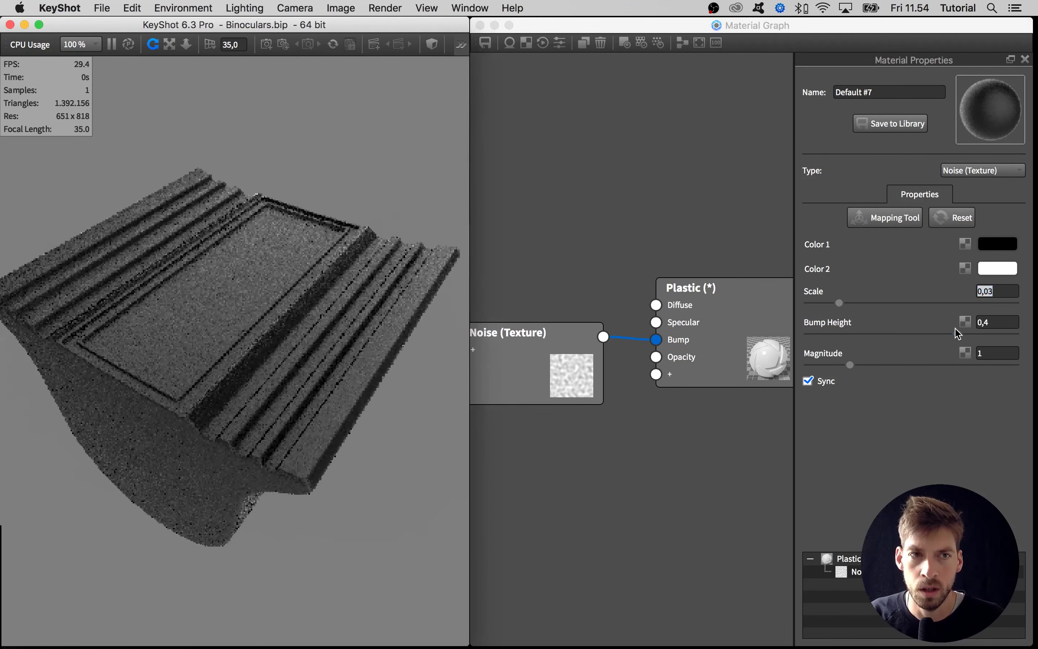
Set the noise texture's bump height to 0,3 and inspect the part from another angle.
left_click(991, 321)
key("BackSpace")
type("3")
key("Return")
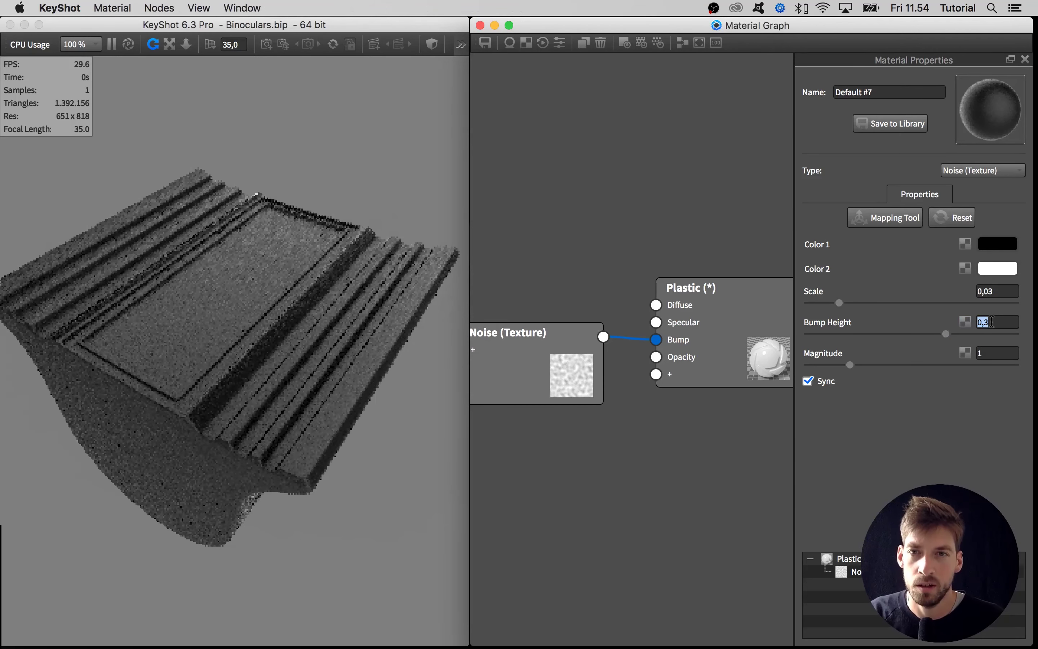
left_click_drag(456, 381, 433, 378)
Open the Plastic node's properties and lower its roughness to 0,086.
left_click(704, 355)
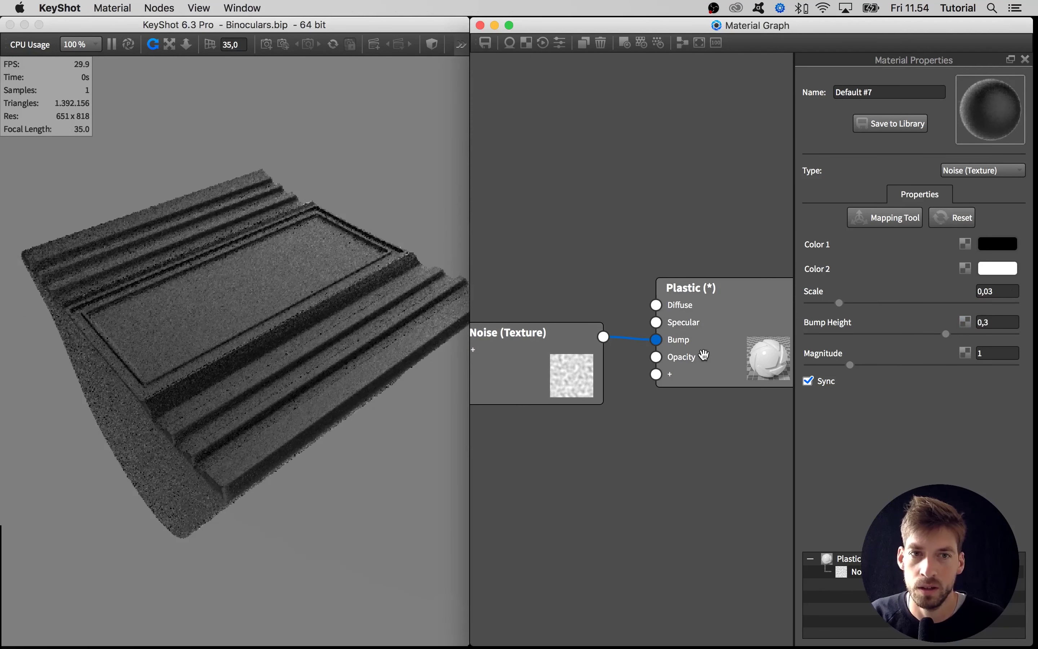
left_click(704, 354)
left_click_drag(832, 275, 826, 275)
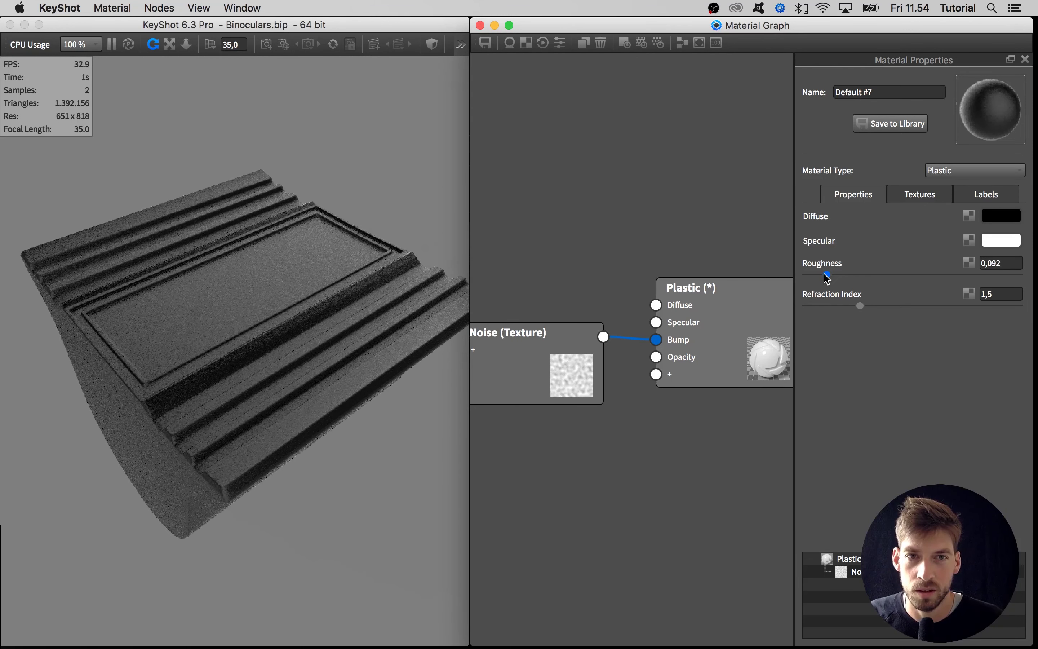
left_click_drag(765, 307, 775, 299)
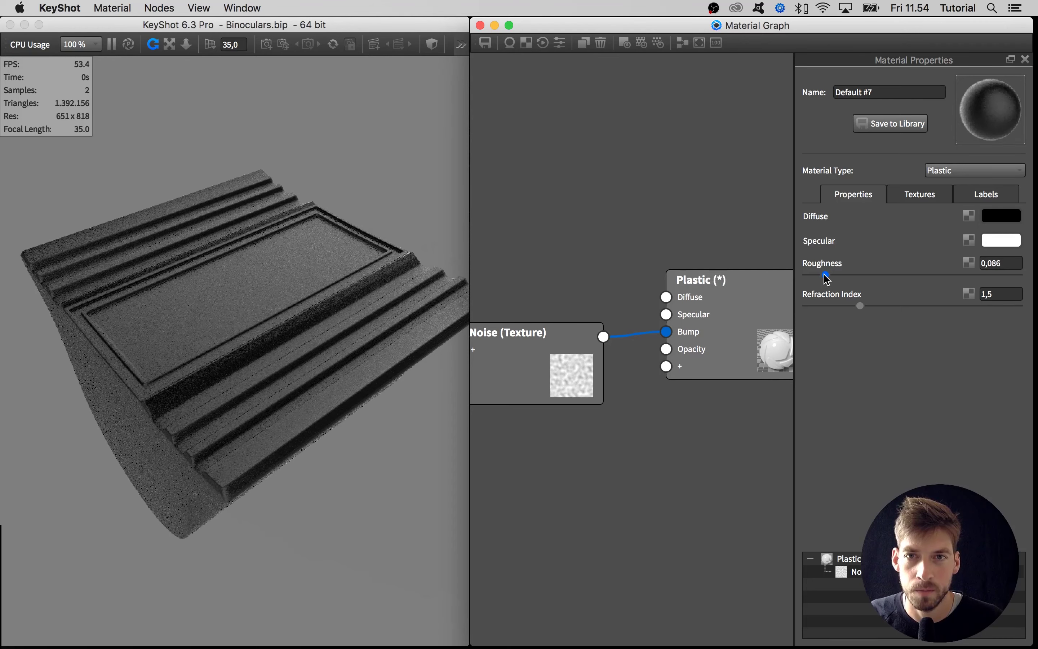
left_click_drag(291, 352, 271, 357)
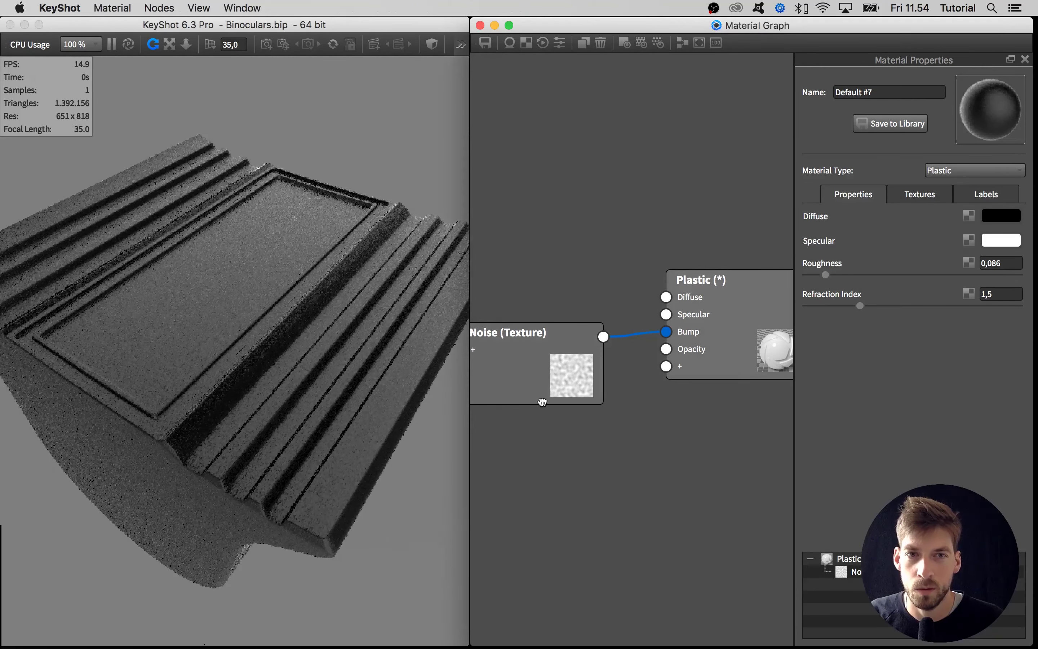
Spread the graph apart by placing the Noise (Texture) node well below the Plastic node.
left_click_drag(543, 402, 533, 451)
left_click_drag(697, 334, 710, 320)
left_click_drag(552, 412, 551, 488)
left_click_drag(686, 371, 711, 369)
Add a Granite texture node beside the Plastic node, open its properties and preview its colour on the part.
right_click(552, 219)
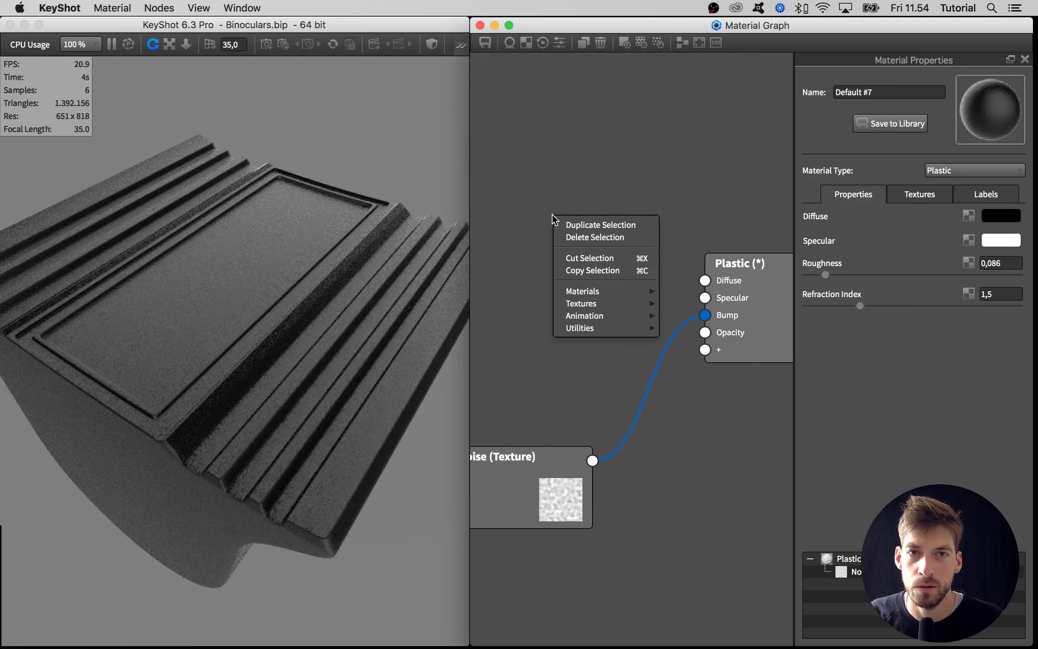
mouse_move(591, 308)
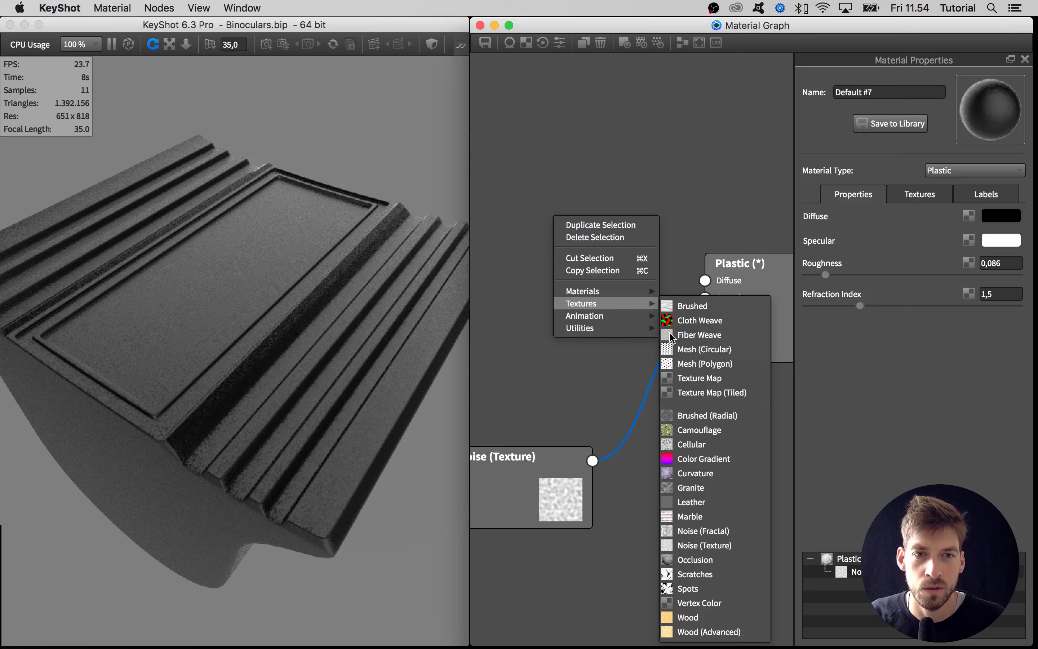
left_click(722, 489)
left_click_drag(648, 295, 546, 295)
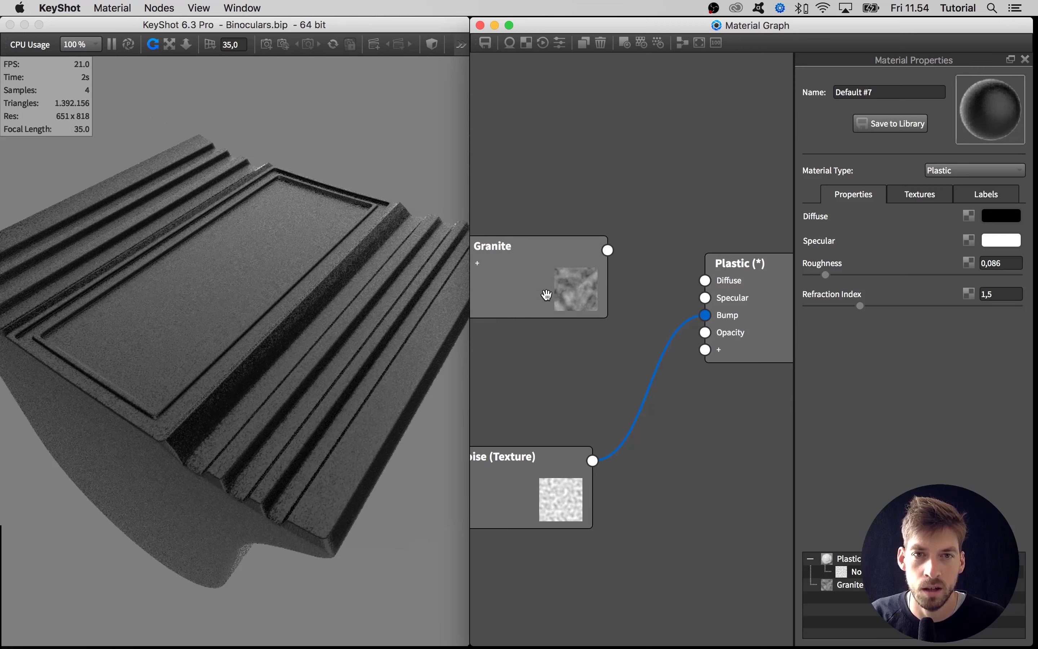
double_click(547, 295)
key("c")
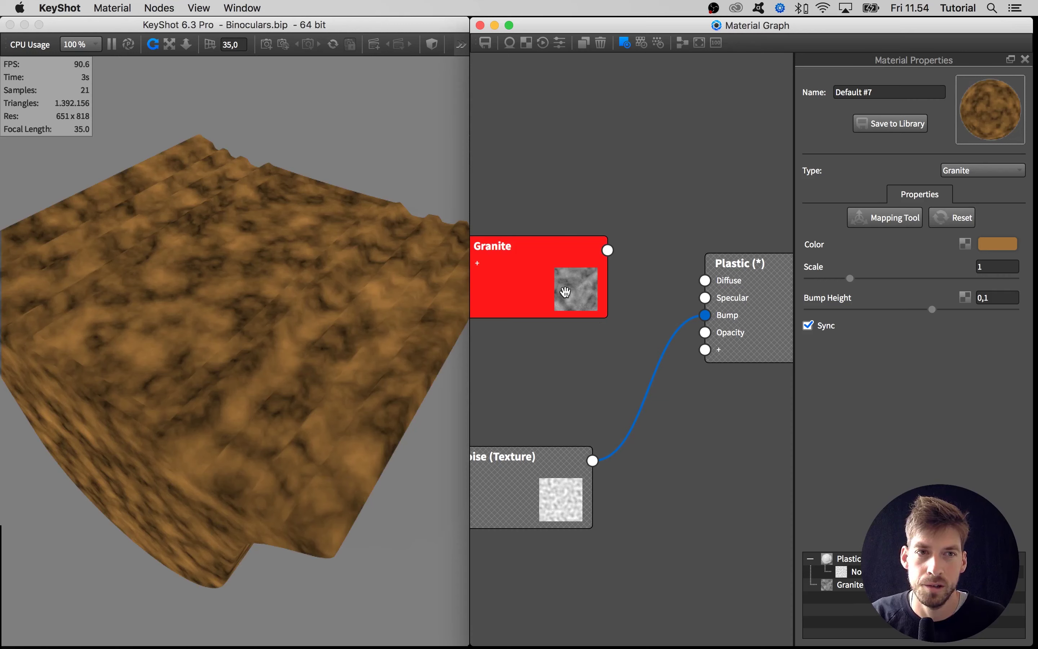
Set the Granite texture's colour to pure white, RGB 255, 255, 255.
left_click(982, 246)
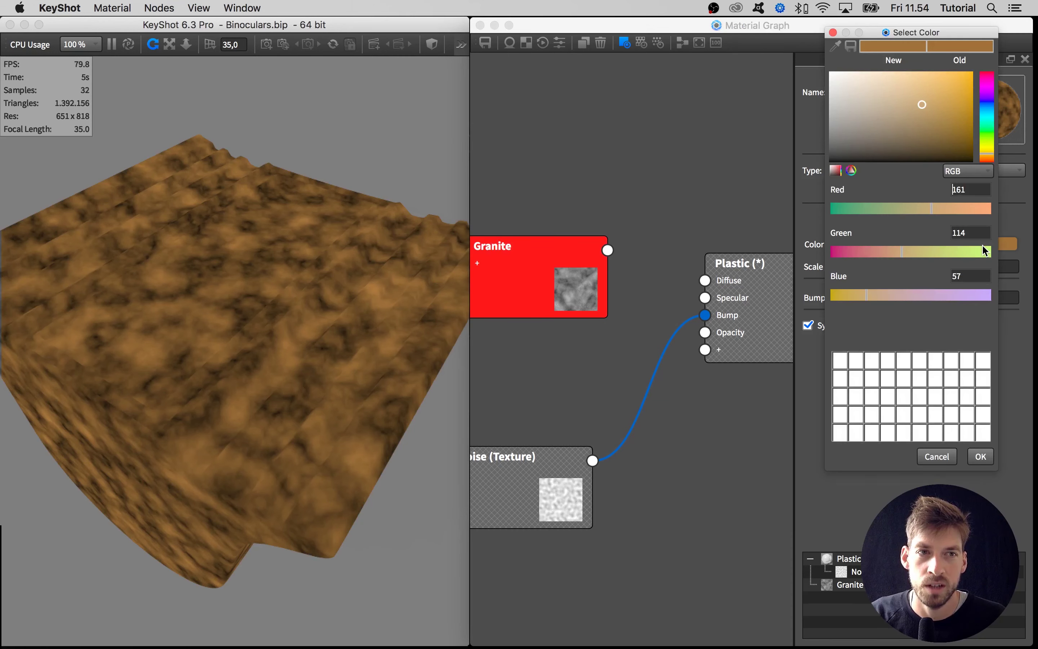
left_click_drag(921, 104, 817, 62)
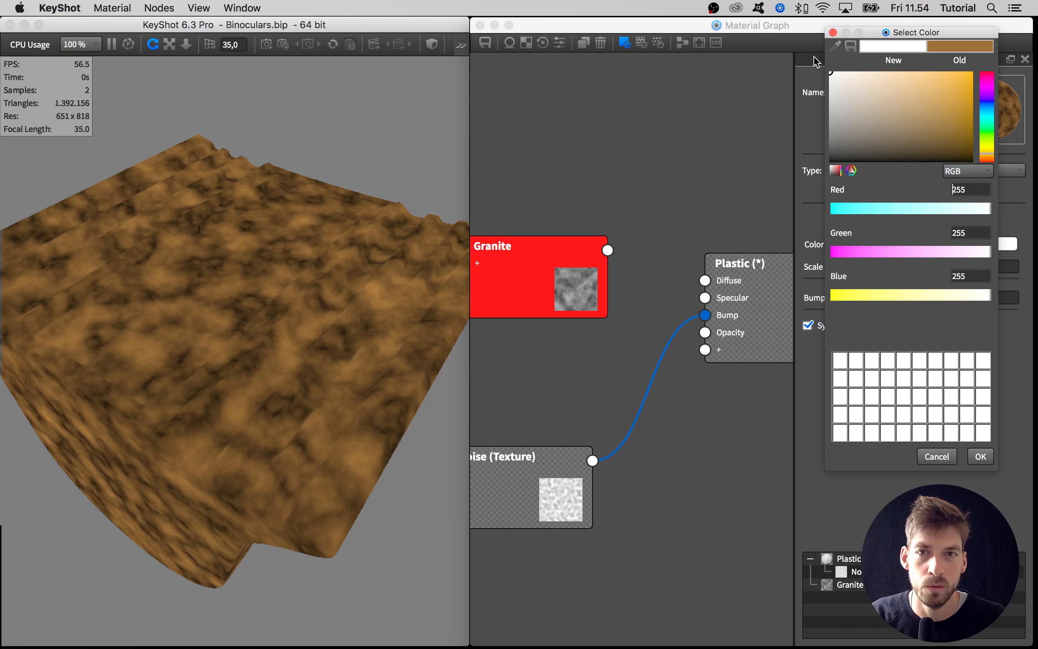
left_click(980, 456)
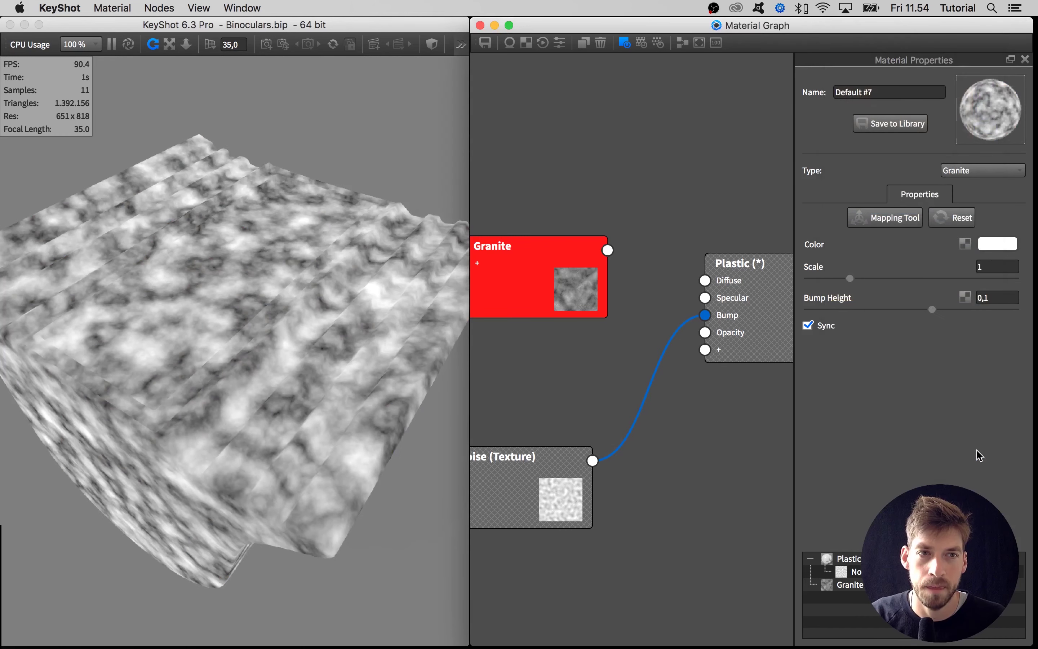
Connect the Granite node to the Plastic node's Diffuse input, set its scale to 0,175 and end the colour preview.
left_click_drag(609, 251, 705, 280)
left_click(827, 279)
left_click_drag(827, 282, 815, 277)
key("c")
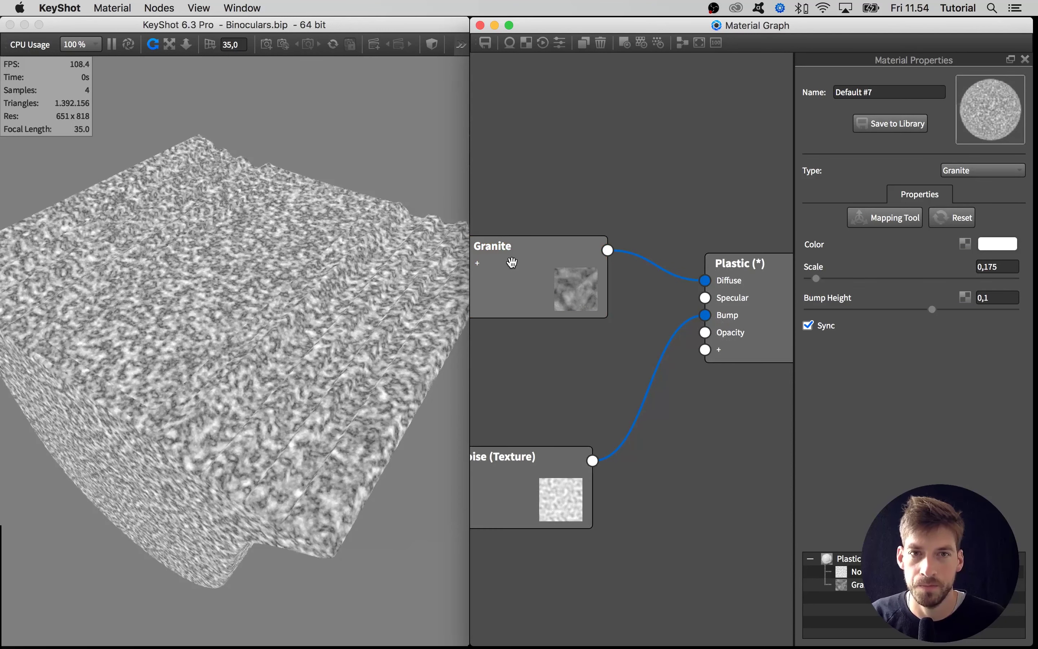
Add a Color Gradient node and arrange the nodes so it sits between the Granite and Plastic nodes.
left_click_drag(546, 277, 493, 258)
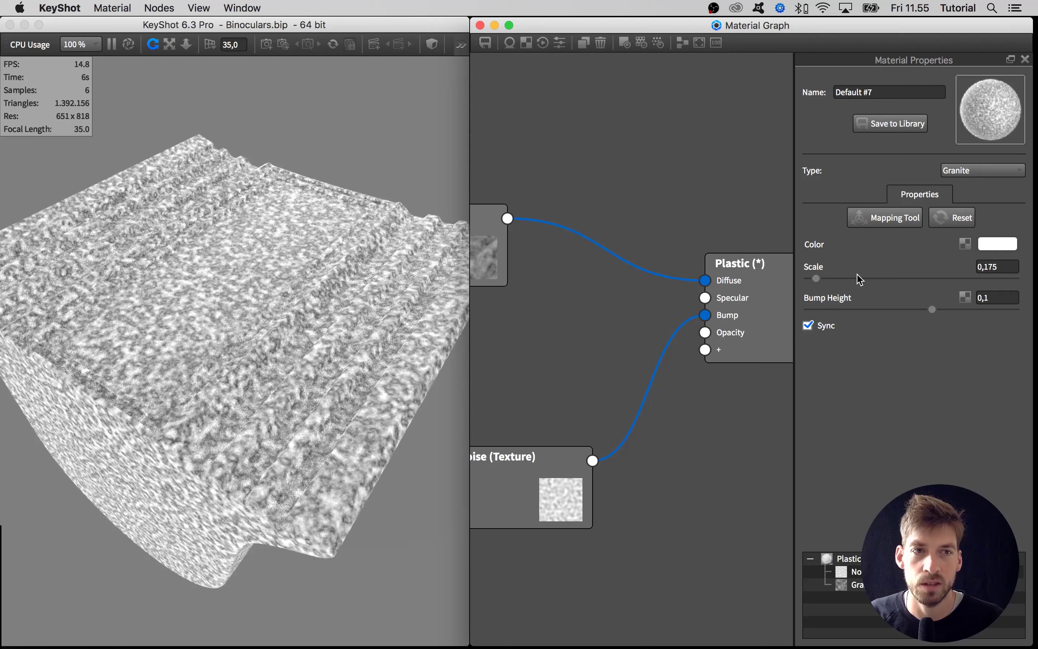
mouse_move(497, 260)
left_mouse_down()
mouse_move(569, 261)
mouse_move(492, 256)
left_mouse_up()
right_click(562, 261)
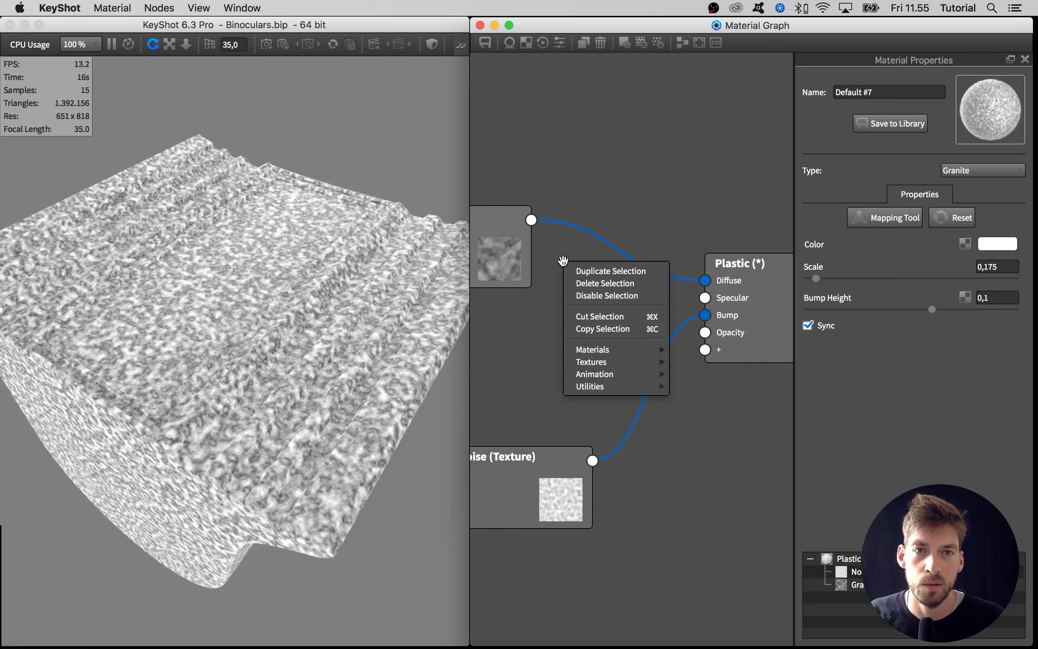
mouse_move(594, 365)
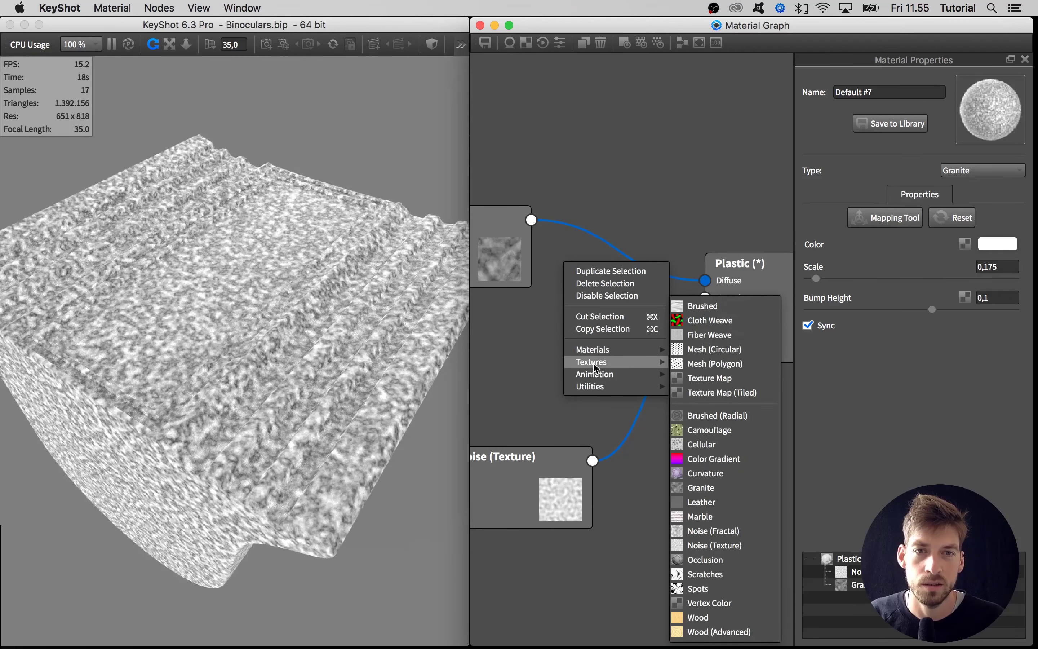
left_click(714, 459)
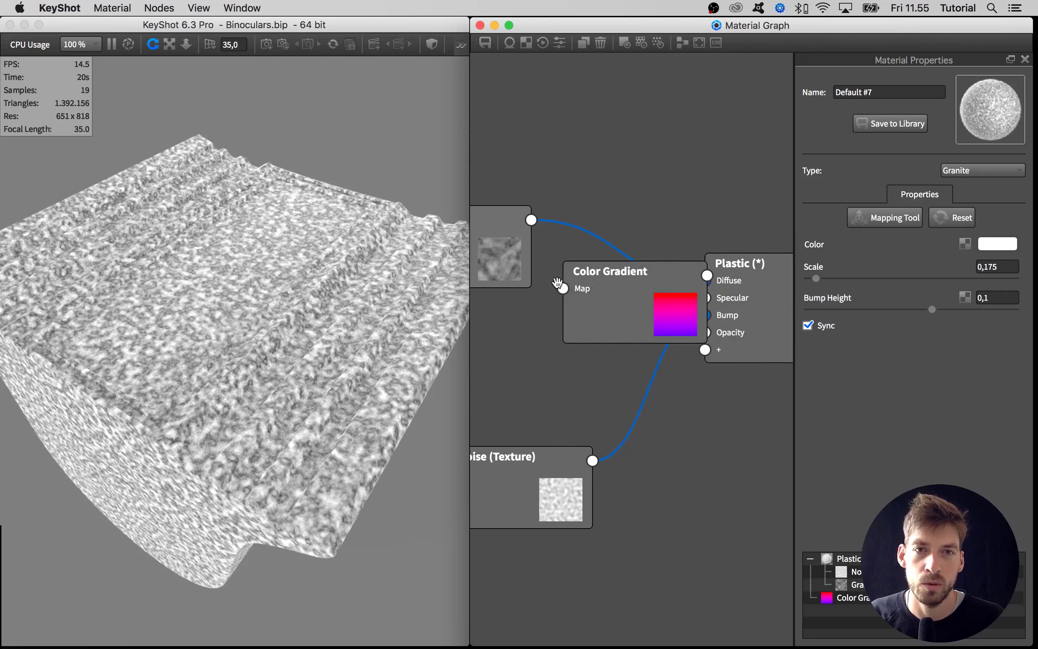
left_click_drag(524, 269, 499, 279)
scroll(616, 288, "up", 2)
scroll(582, 269, "down", 4)
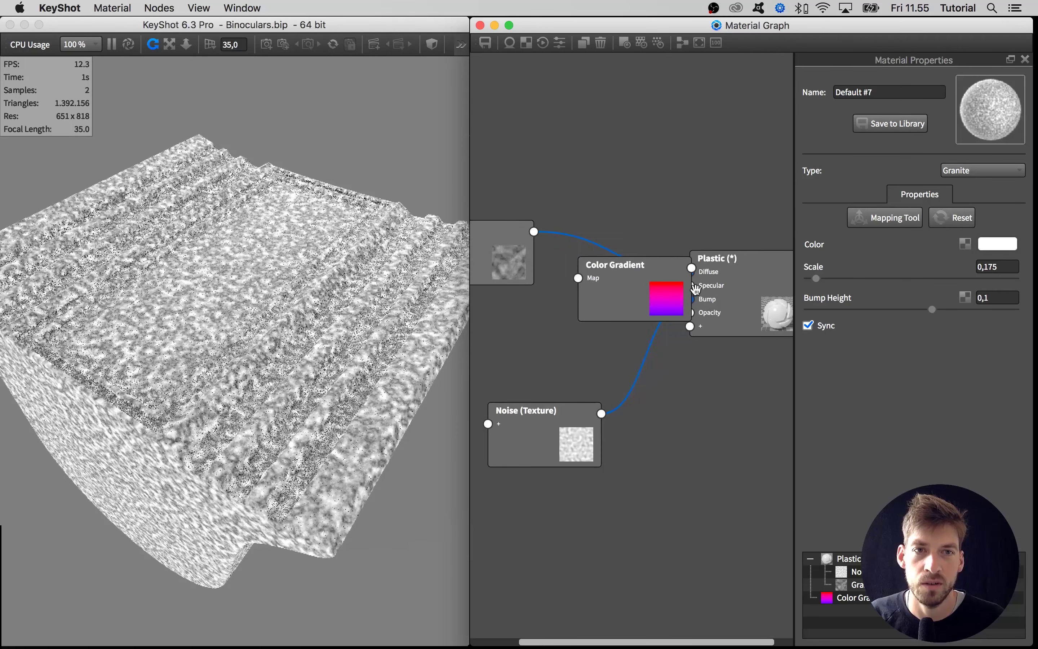
left_click_drag(725, 294, 757, 306)
left_click_drag(612, 277, 613, 272)
left_click_drag(531, 251, 523, 255)
Route the Granite node through the Color Gradient's Map input into the Plastic's Diffuse, and open the gradient's properties.
left_click_drag(526, 236, 578, 275)
left_click_drag(692, 264, 724, 287)
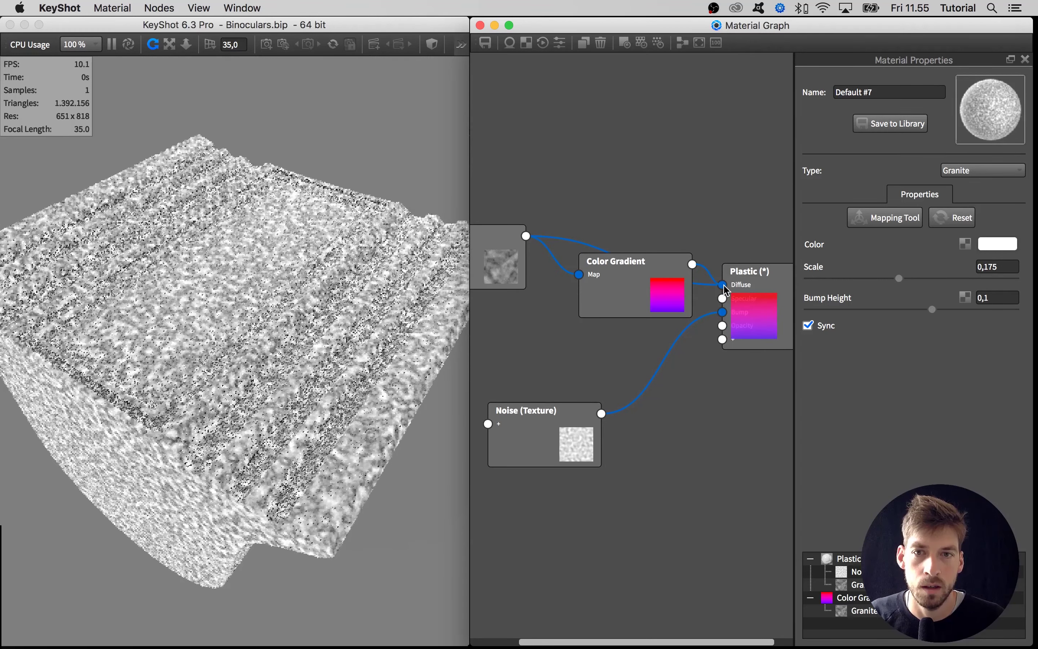
left_click_drag(654, 284, 647, 273)
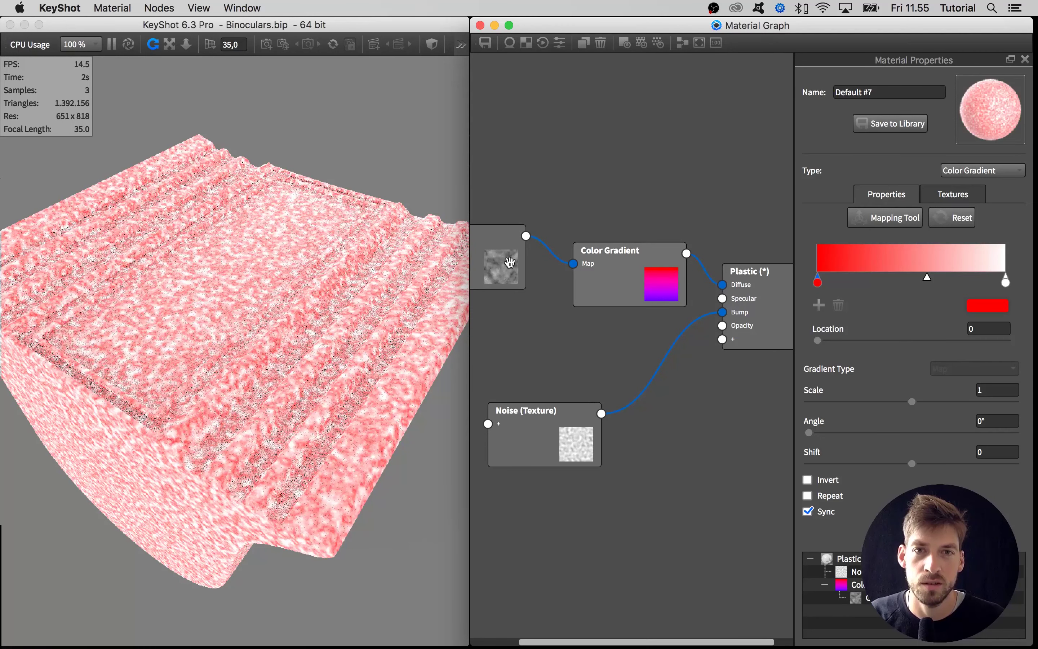
left_click_drag(493, 269, 497, 266)
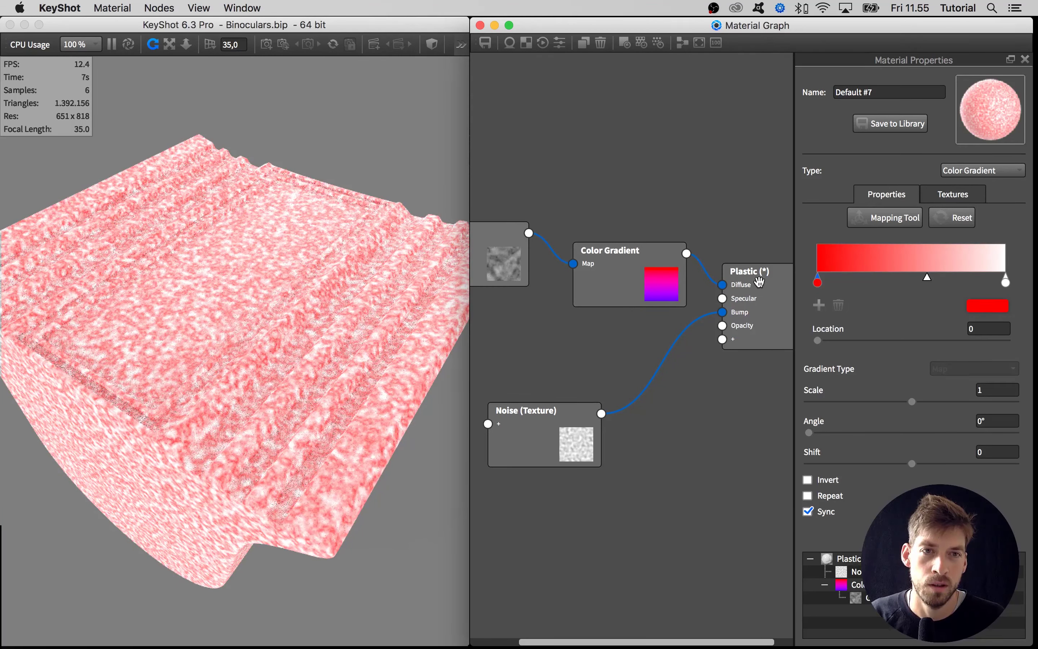
Set the gradient's white end colour to bright green and briefly preview the Granite texture on its own for comparison.
double_click(819, 284)
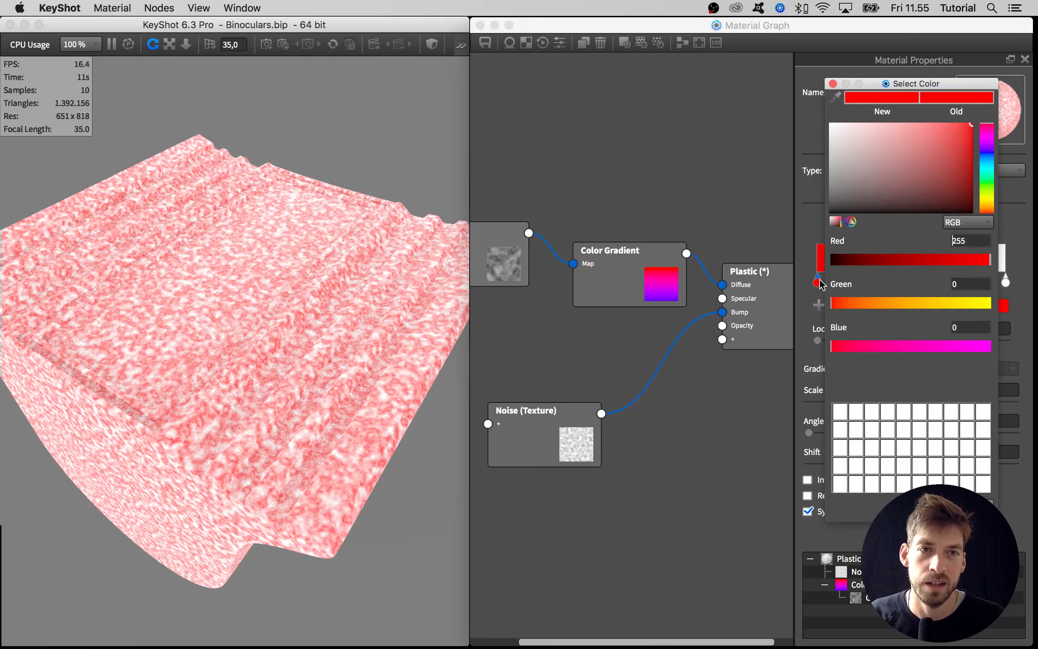
left_click(972, 505)
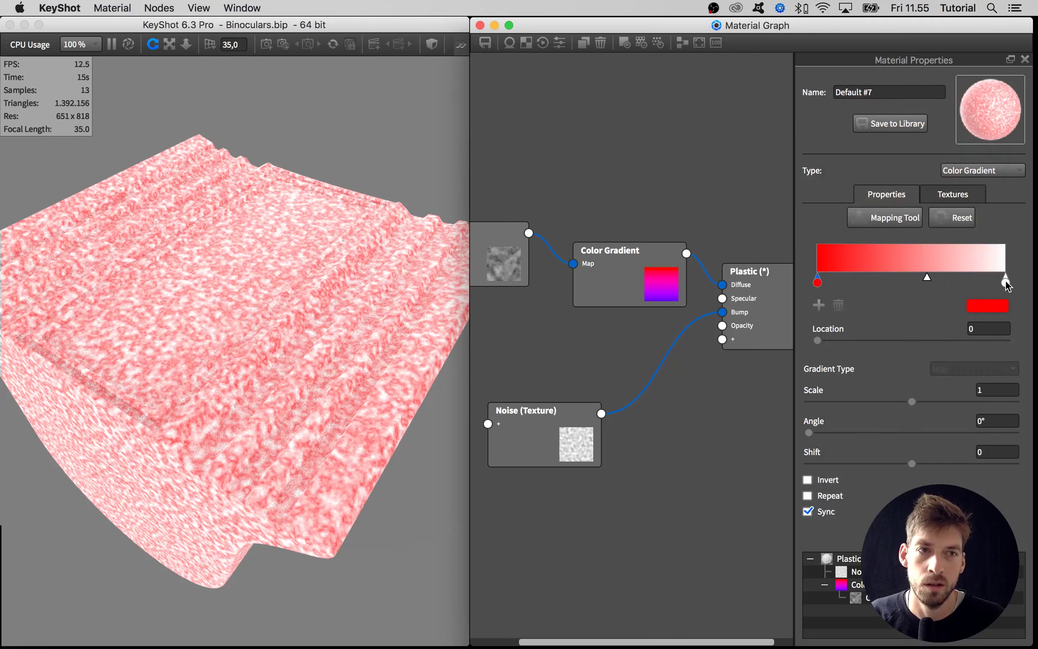
double_click(1005, 284)
left_click_drag(977, 212, 972, 178)
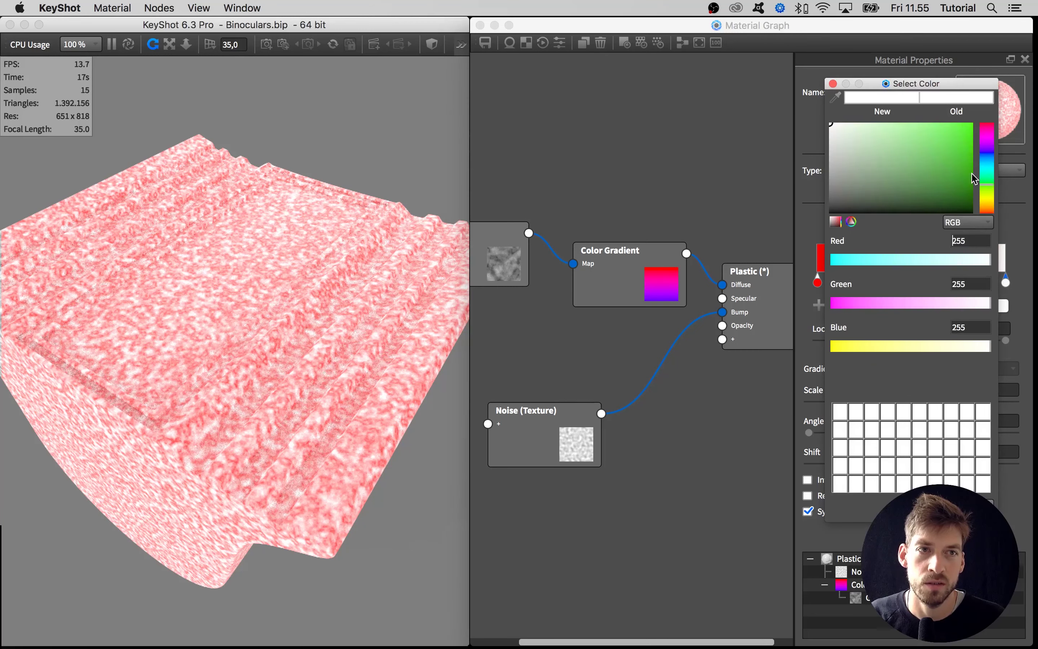
left_click(971, 125)
left_click(967, 513)
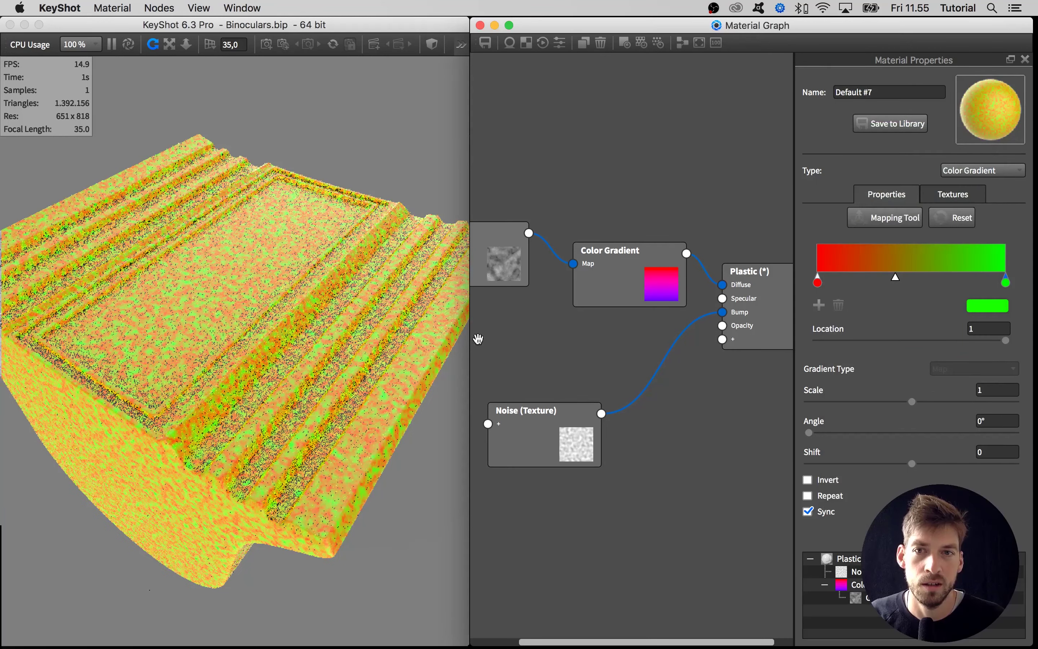
key("c")
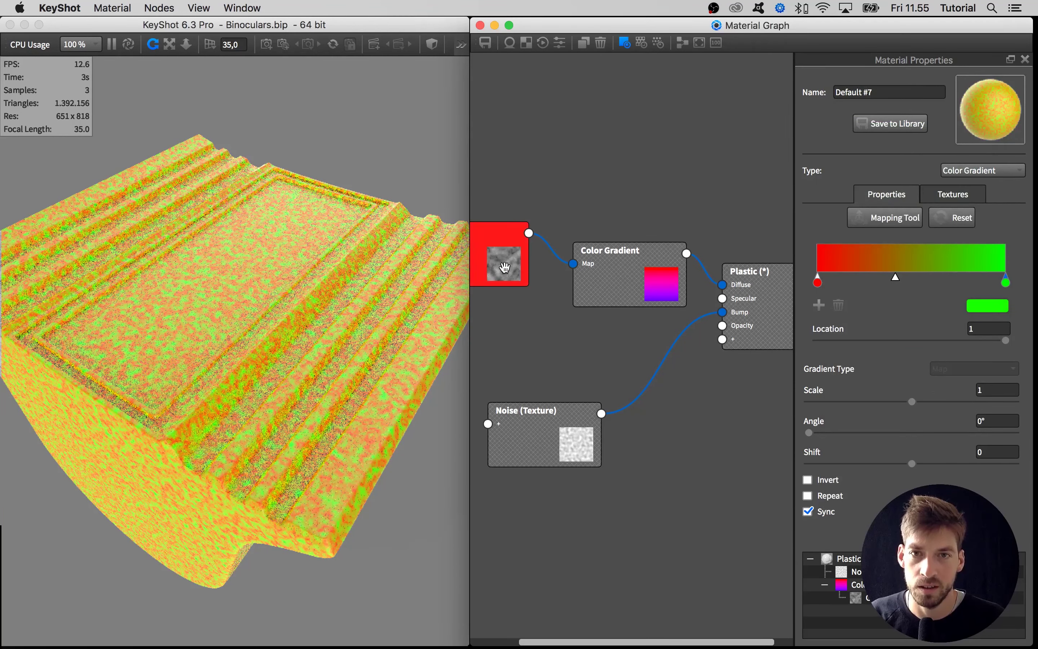
key("c")
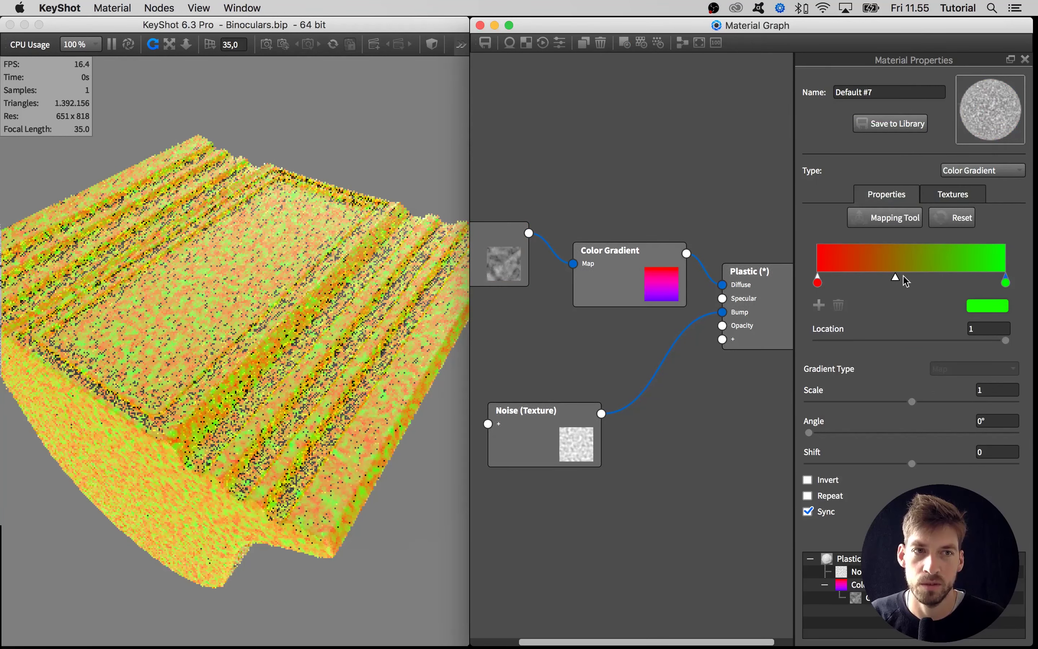
Set the gradient's end colour at location 1 to a very dark grey, about RGB 43, 41, 41.
double_click(1006, 282)
mouse_move(851, 171)
left_mouse_down()
mouse_move(838, 154)
mouse_move(836, 200)
left_mouse_up()
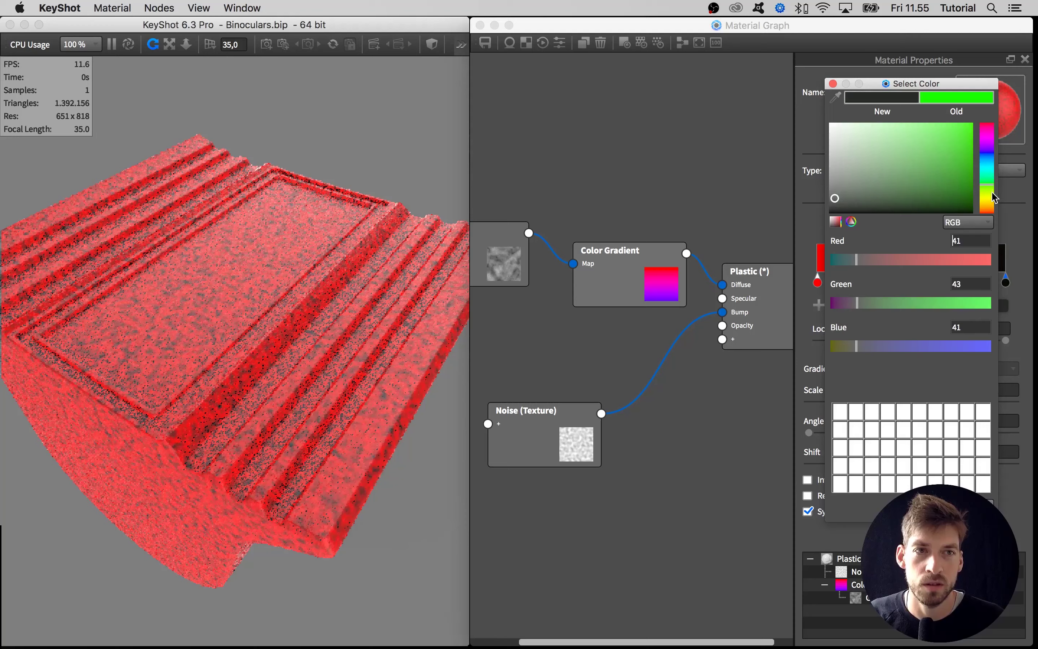
left_click(989, 211)
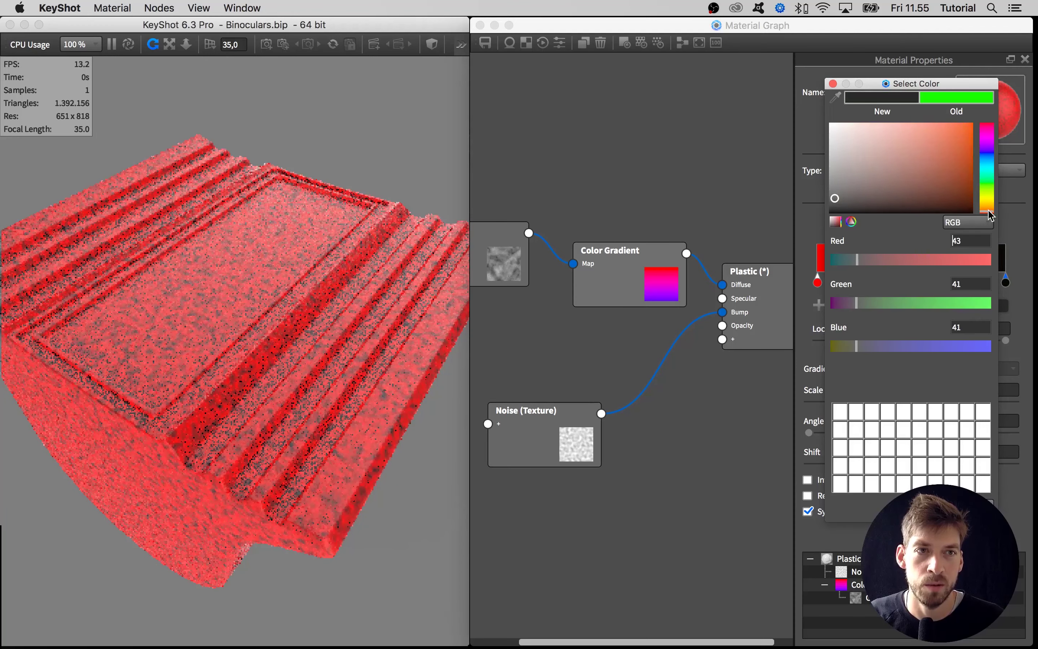
left_click_drag(836, 199, 839, 198)
left_click(973, 506)
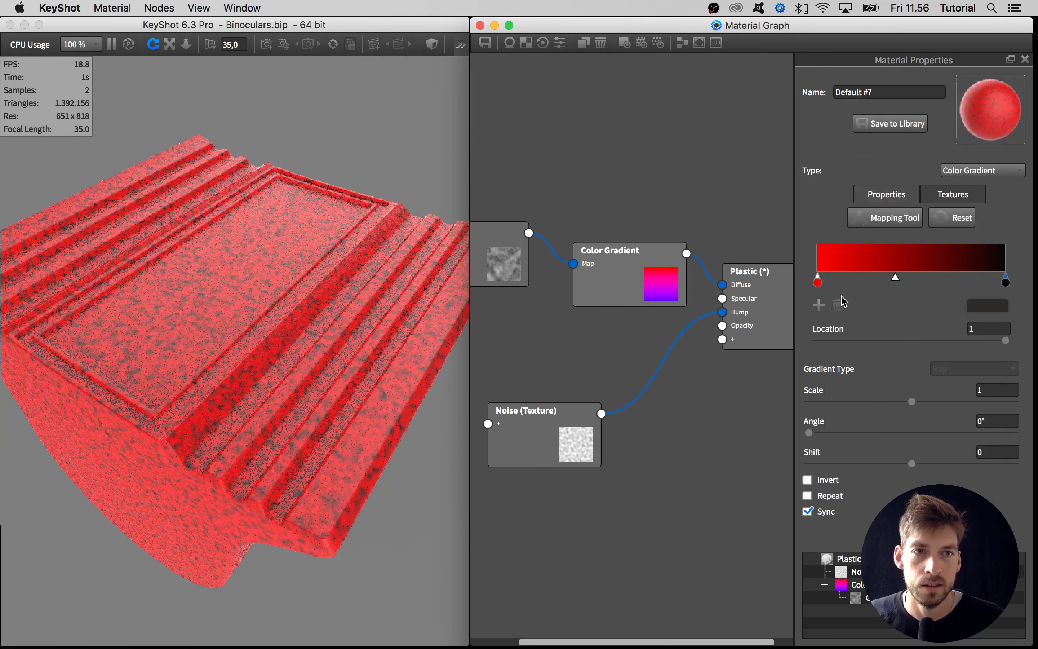
Set the gradient's start colour at location 0 to a warm near-black, RGB 31, 29, 28.
double_click(819, 283)
left_click_drag(846, 205, 793, 249)
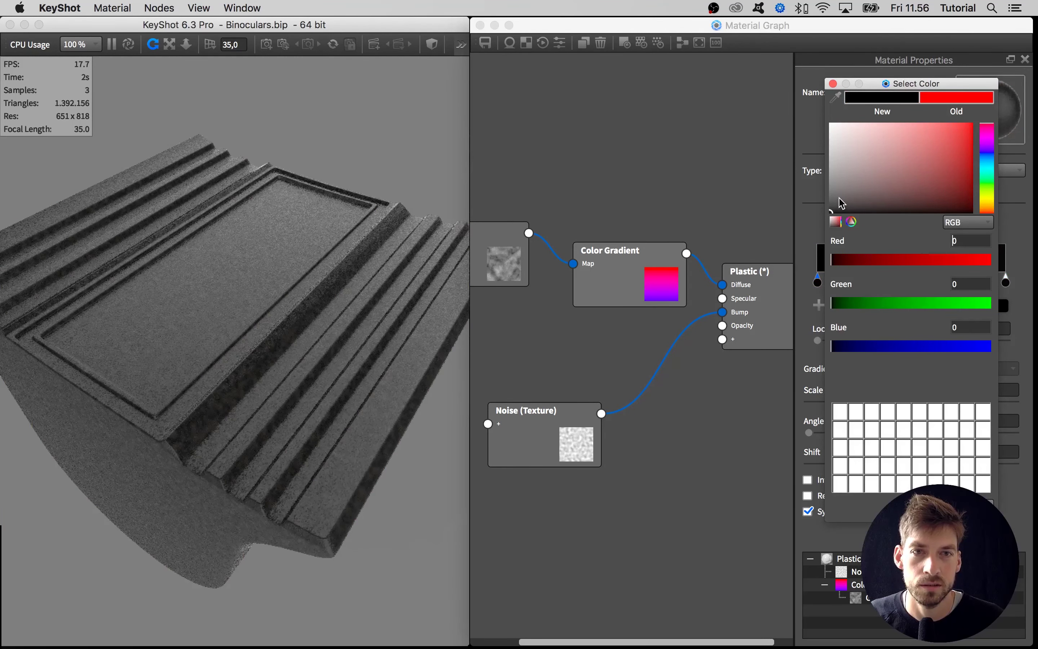
left_click(984, 208)
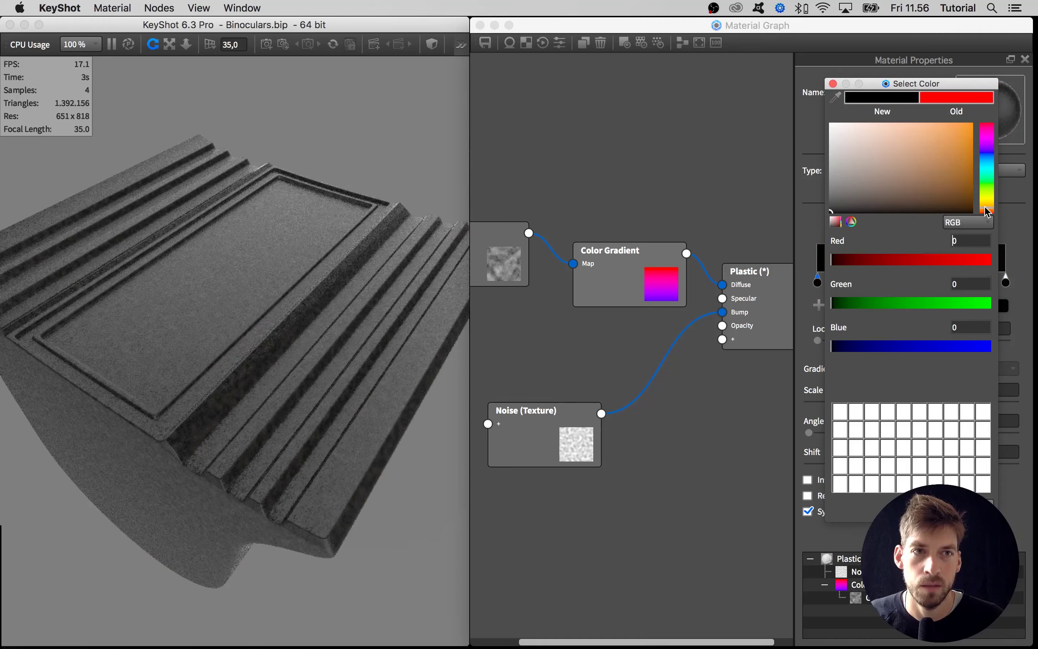
left_click(844, 208)
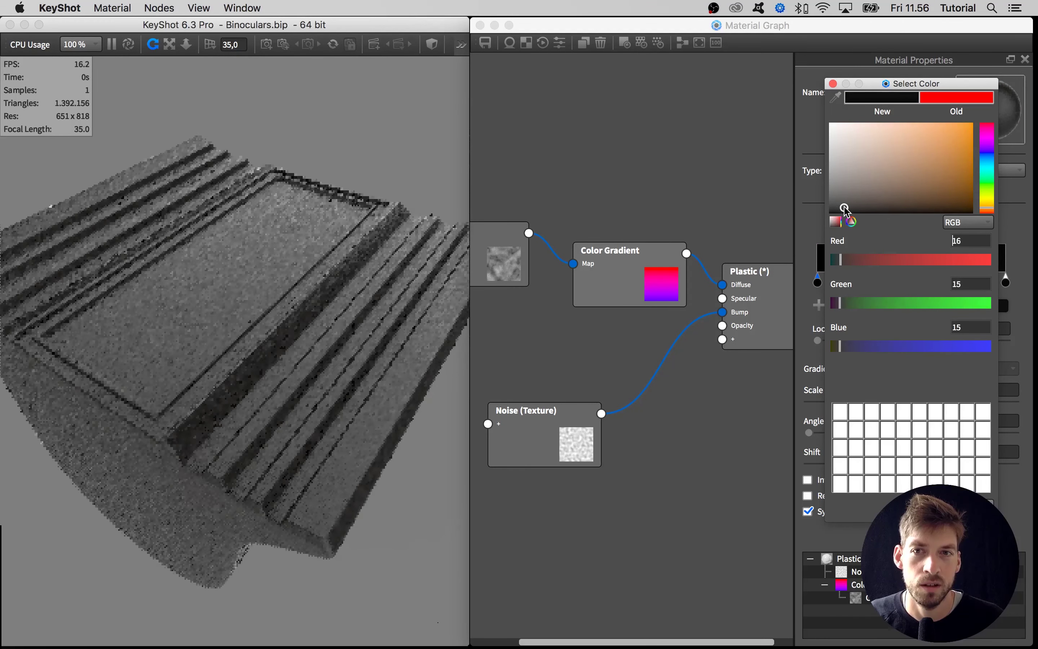
mouse_move(844, 208)
left_mouse_down()
mouse_move(883, 199)
mouse_move(842, 207)
left_mouse_up()
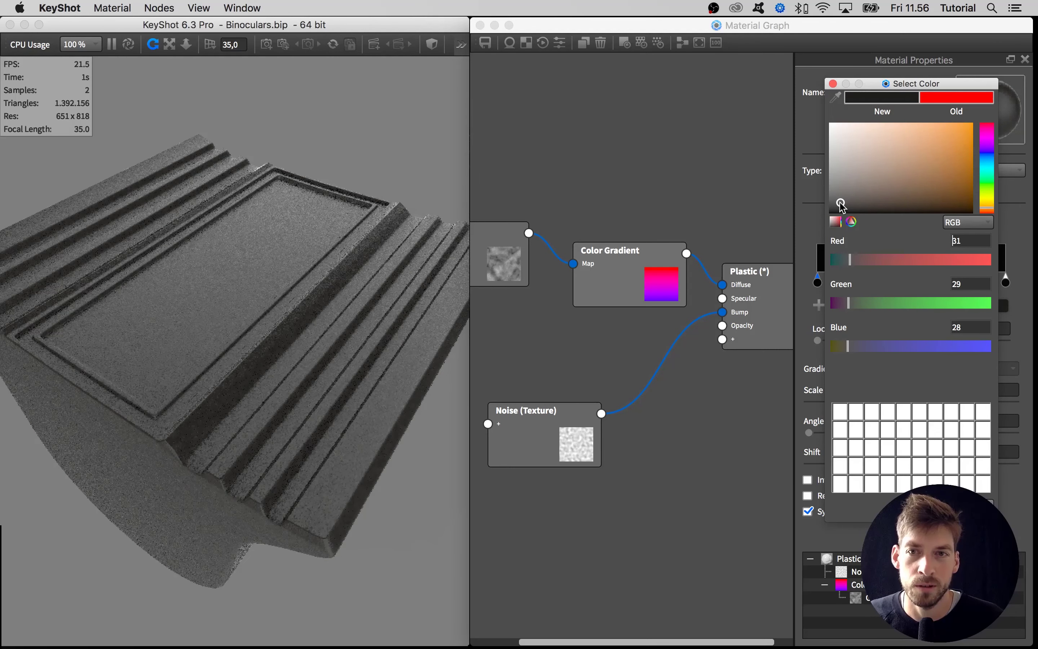
left_click(970, 506)
left_click_drag(603, 288, 602, 285)
Restrict the real-time render to a small region over the part's flat recessed panel, toggling the region off and on once.
left_click(424, 619)
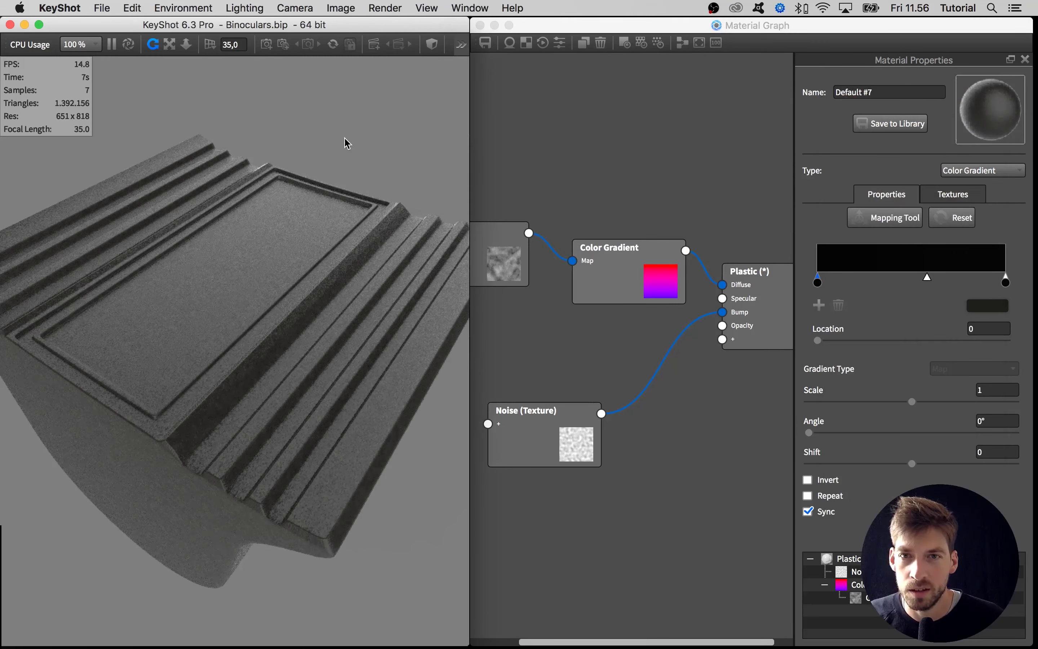
mouse_move(221, 347)
left_mouse_down()
mouse_move(197, 336)
mouse_move(266, 359)
mouse_move(235, 354)
left_mouse_up()
scroll(233, 349, "up", 2)
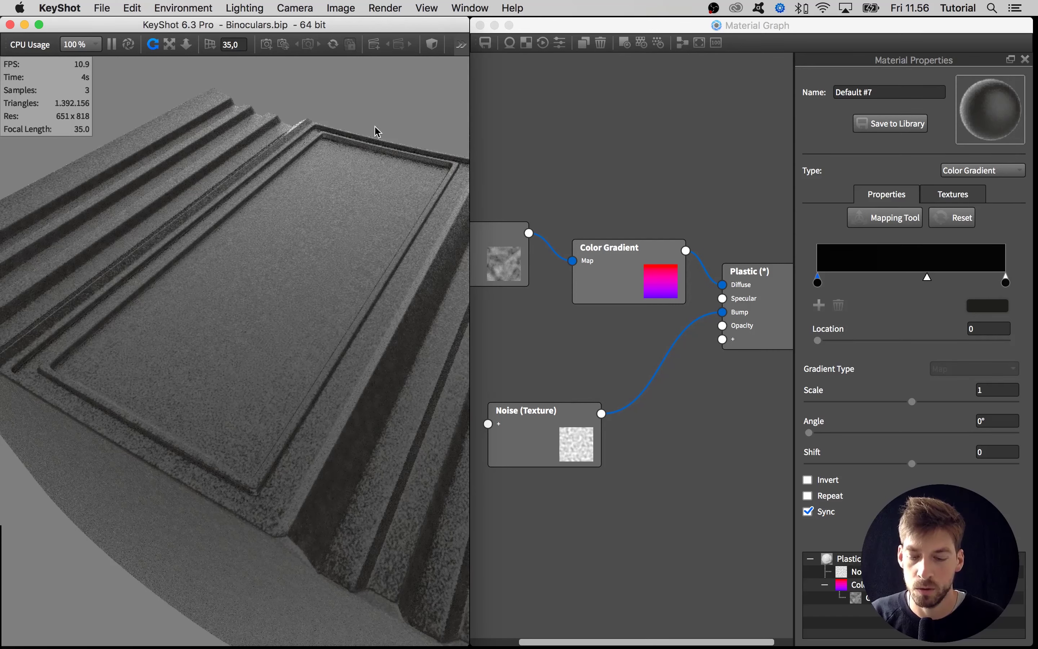
key("super+alt+r")
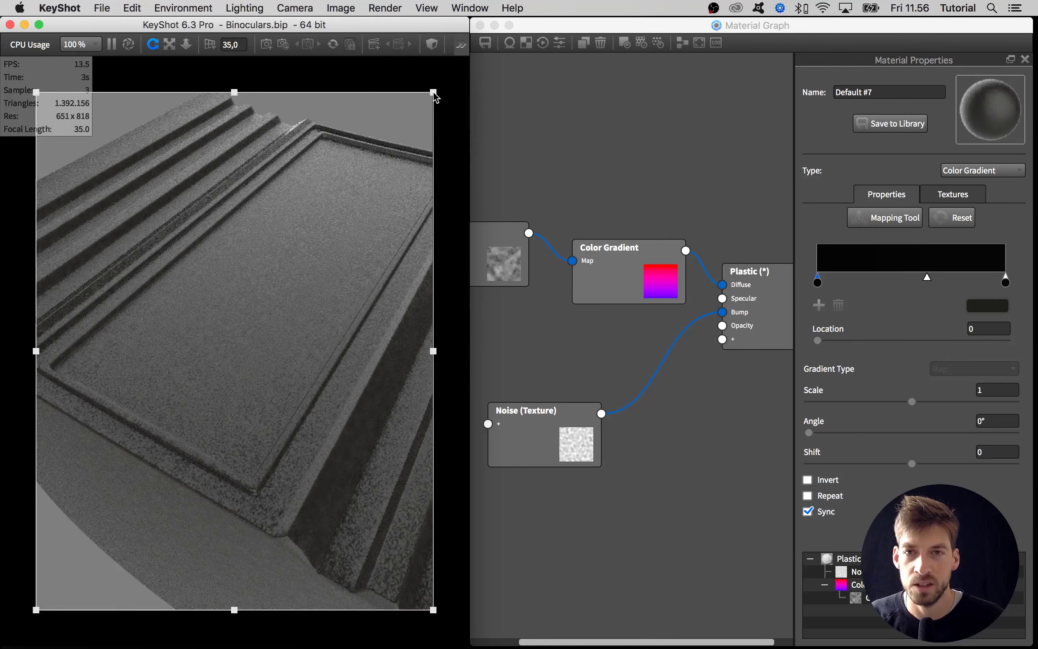
left_click_drag(434, 92, 240, 434)
left_click_drag(172, 474, 315, 230)
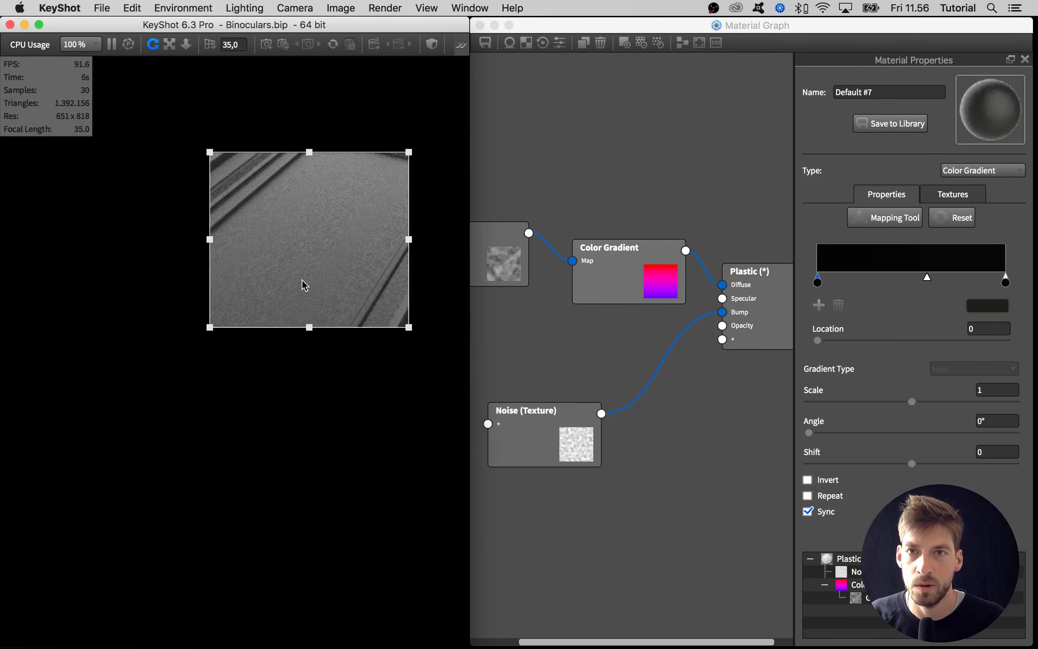
key("shift+r")
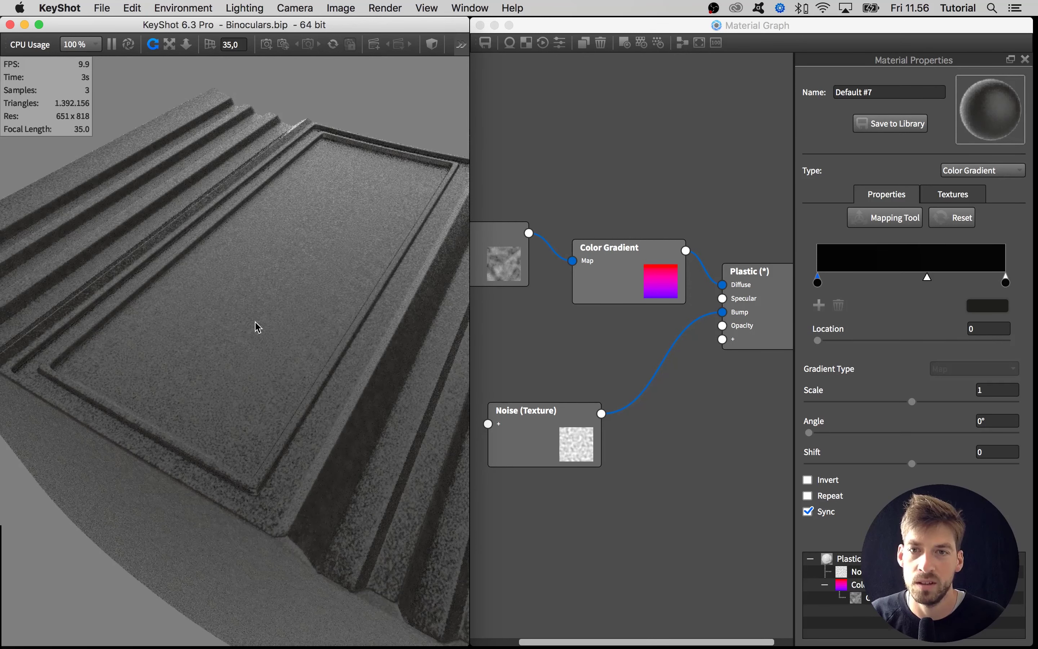
key("alt+r")
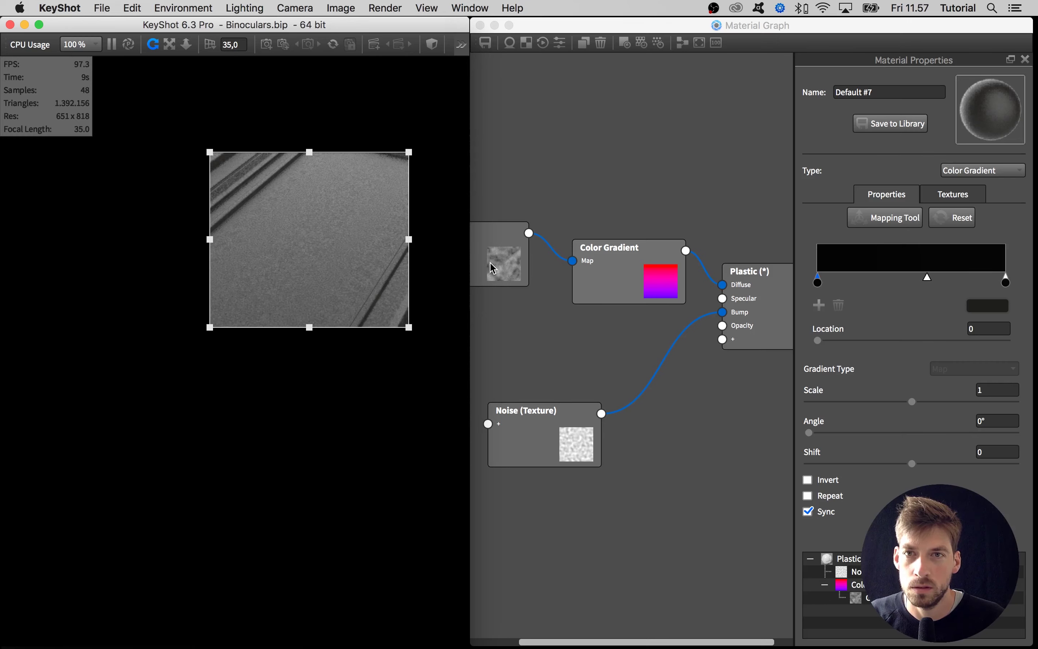
Turn off the real-time render region and show all the hidden parts of the binoculars around the focus adjuster.
key("alt+r")
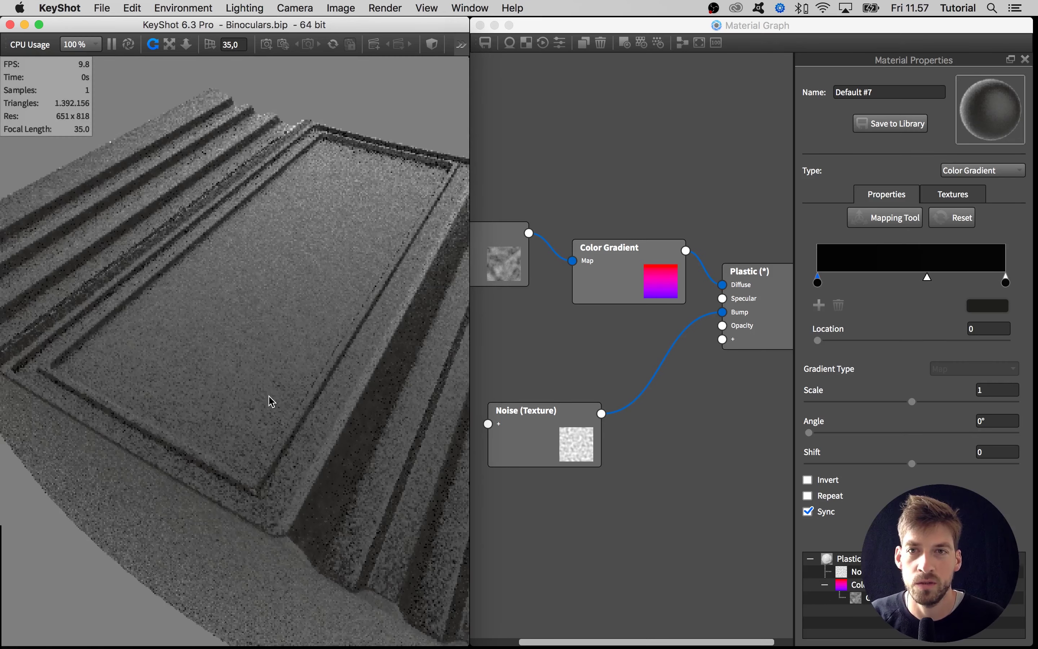
left_click_drag(267, 394, 255, 352)
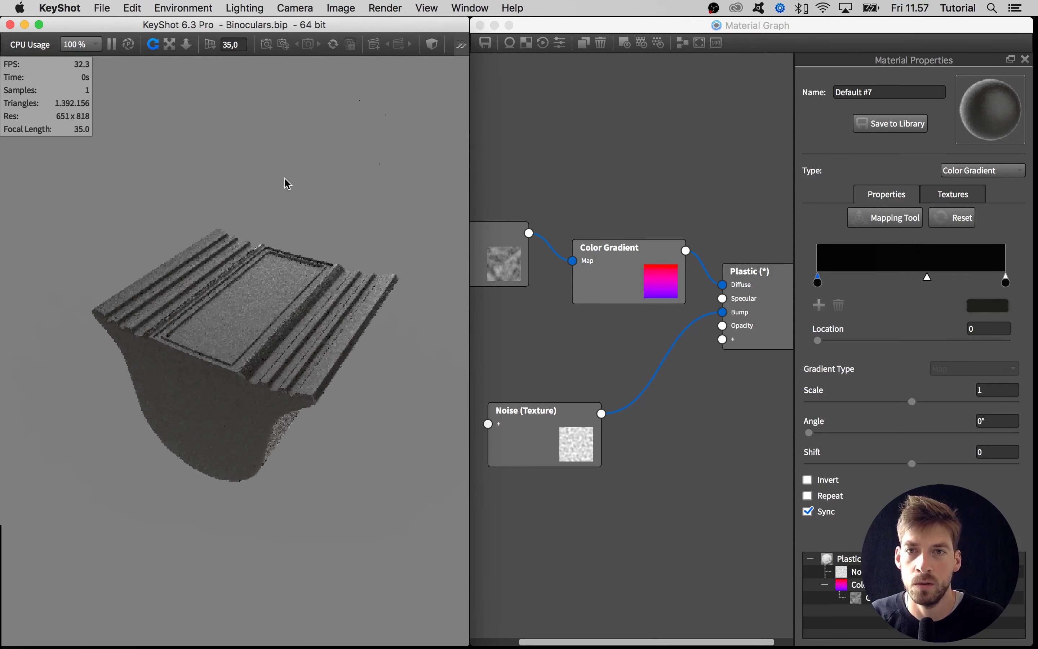
right_click(290, 186)
left_click(316, 202)
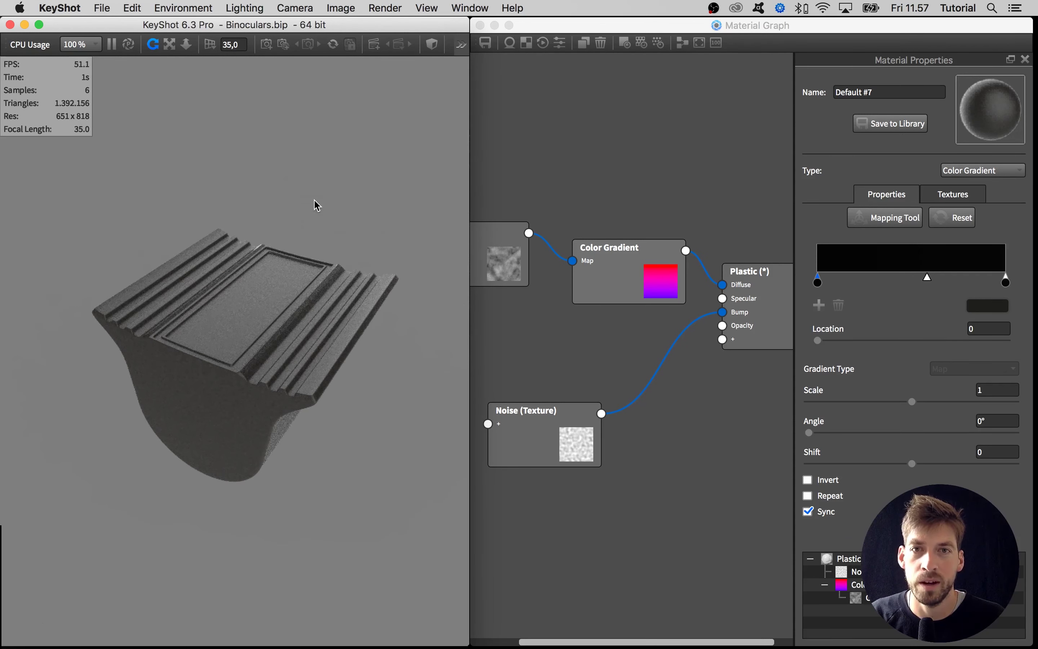
left_click(513, 166)
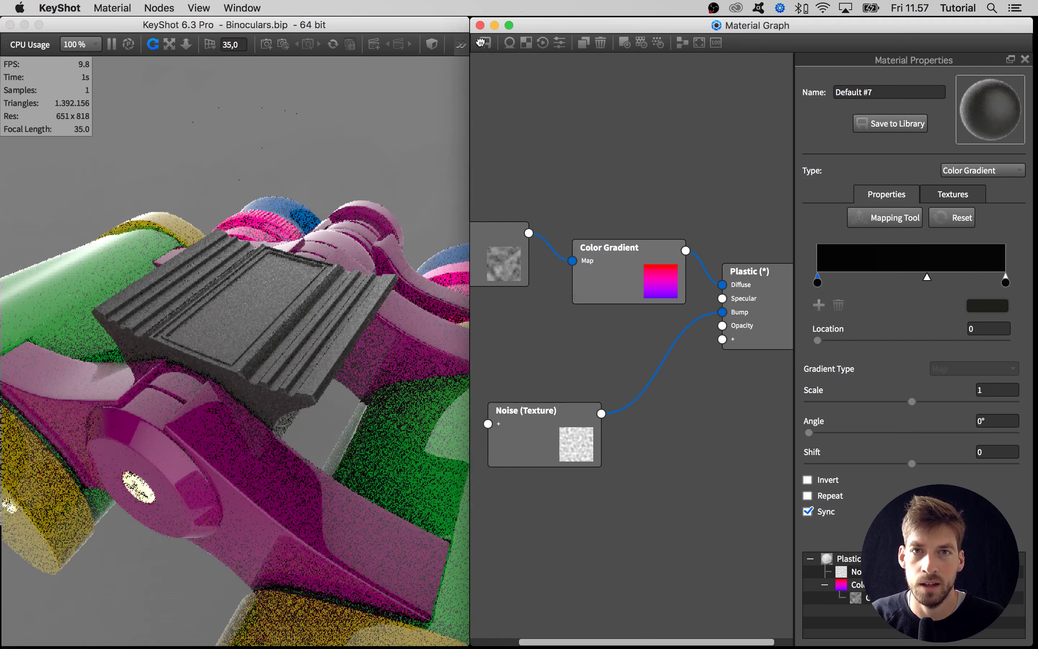
Close the Material Graph and enlarge the real-time view to full width, framing the whole binoculars.
left_click(479, 25)
double_click(446, 25)
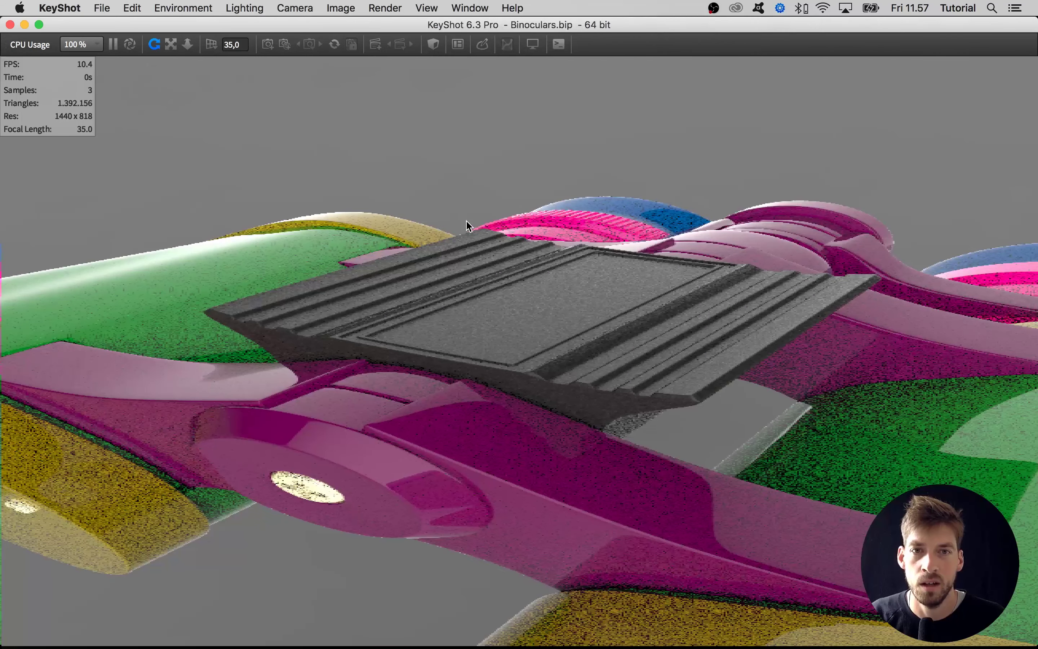
scroll(473, 223, "down", 10)
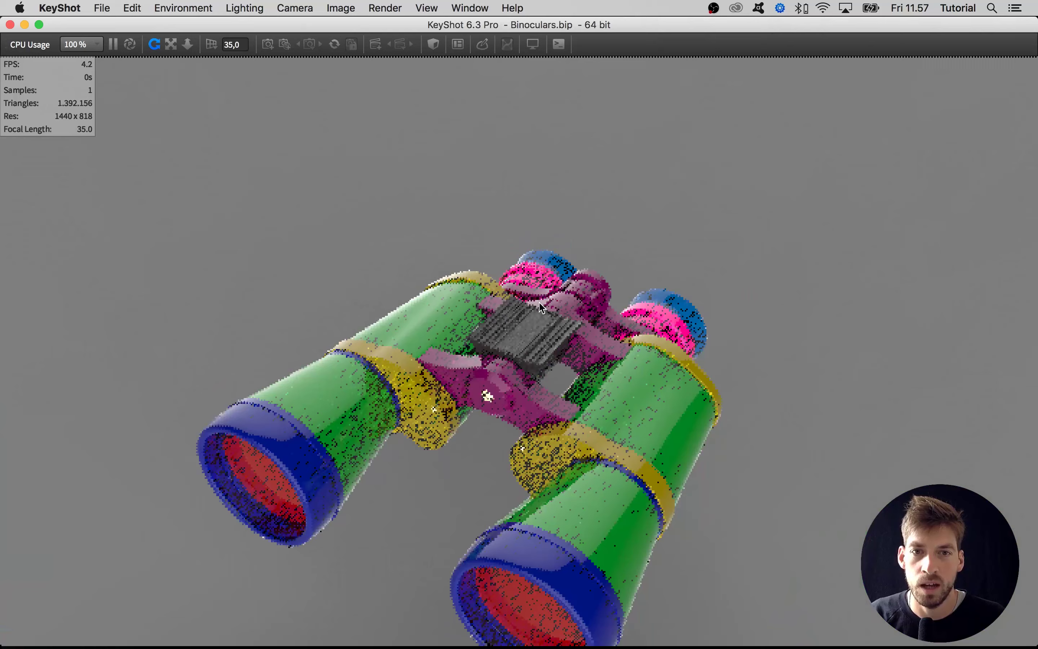